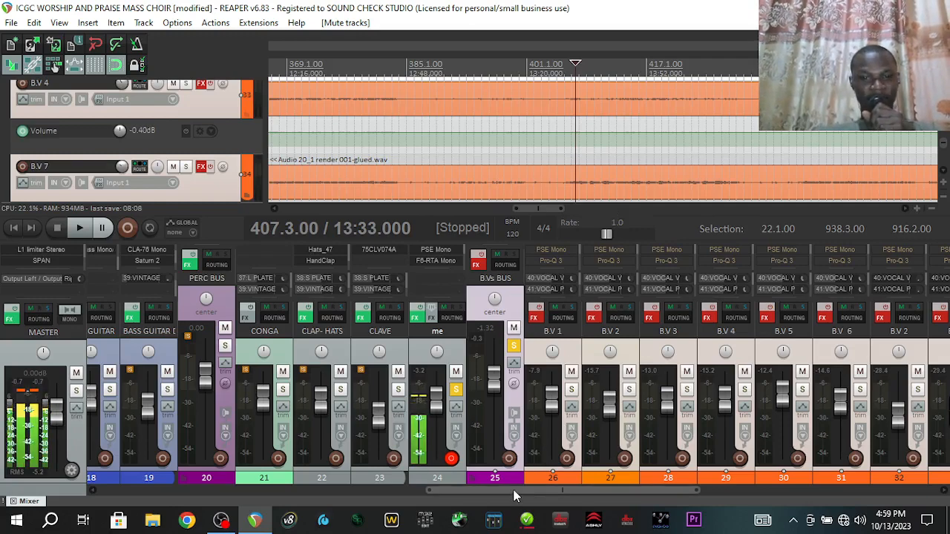
Set the playback start point and audition the mix with the bus effects bypassed
left_click_drag(513, 490, 569, 489)
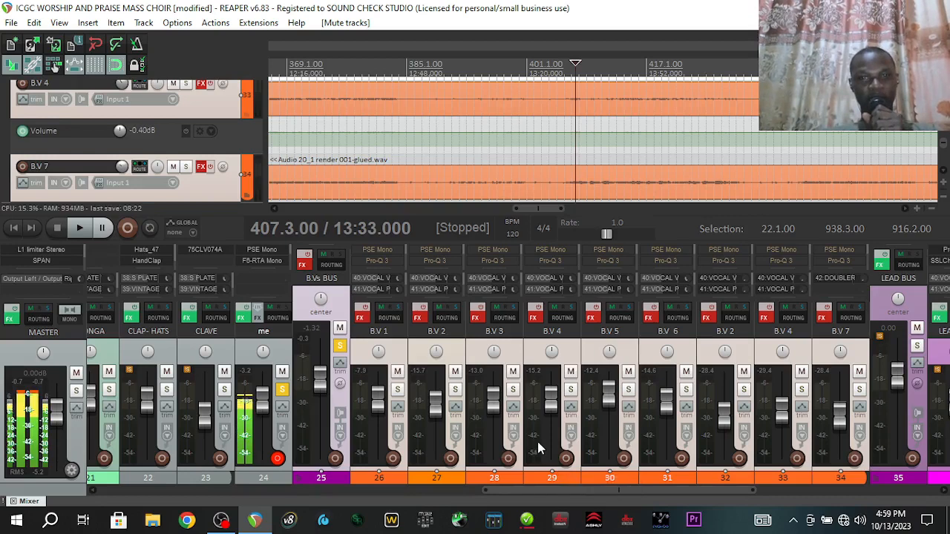
key("space")
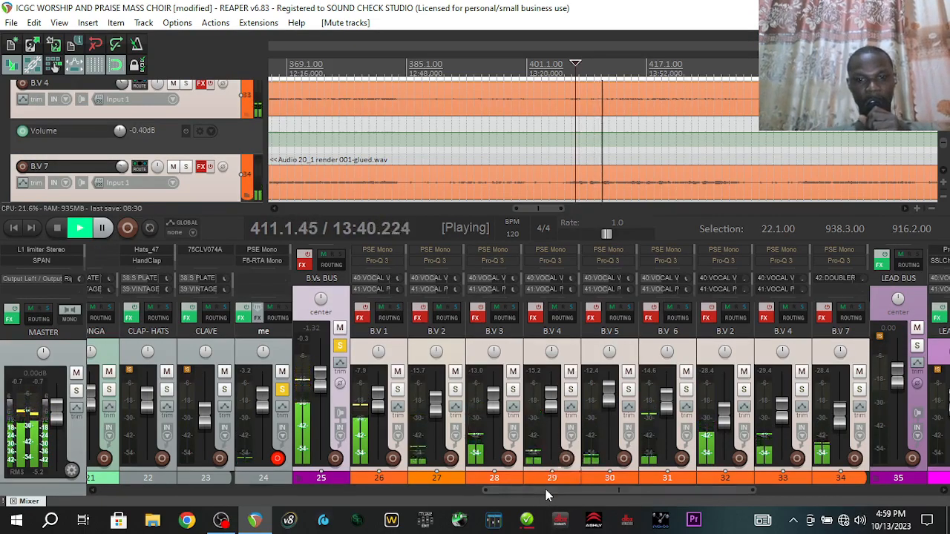
left_click_drag(546, 489, 516, 491)
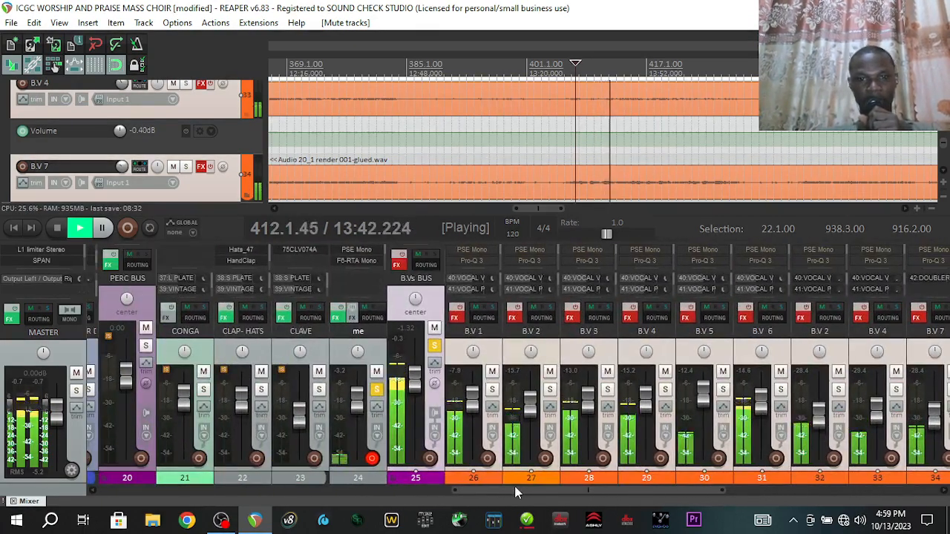
key("space")
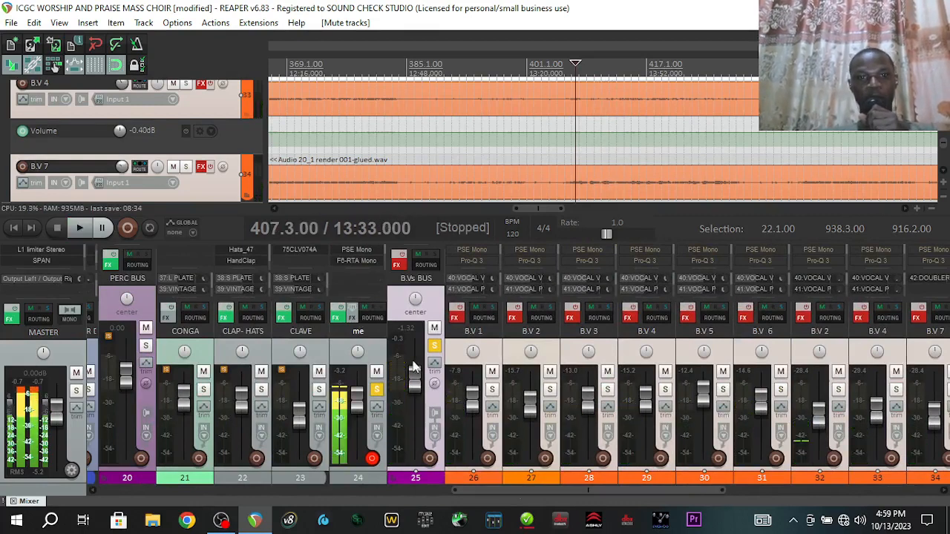
Re-enable the B.Vs BUS effects and play the mix to hear them active
left_click(398, 261)
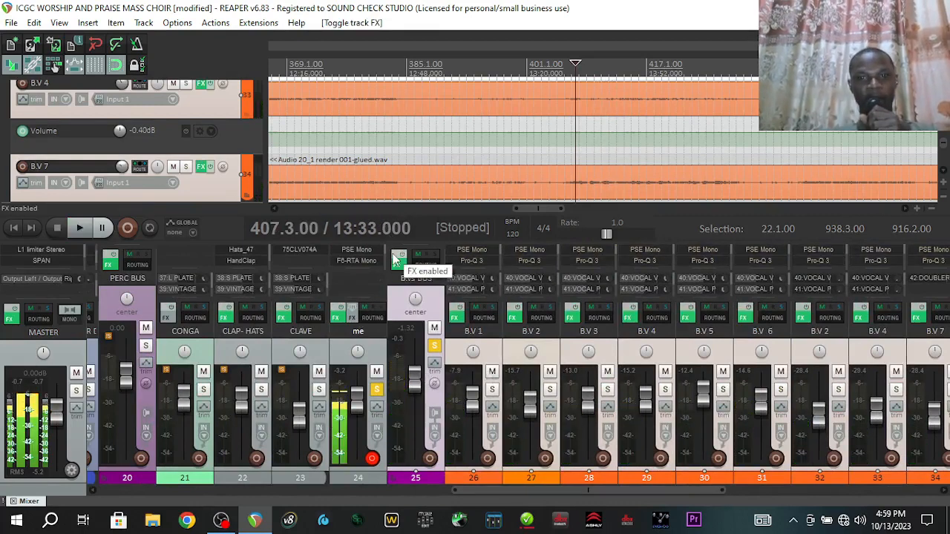
key("space")
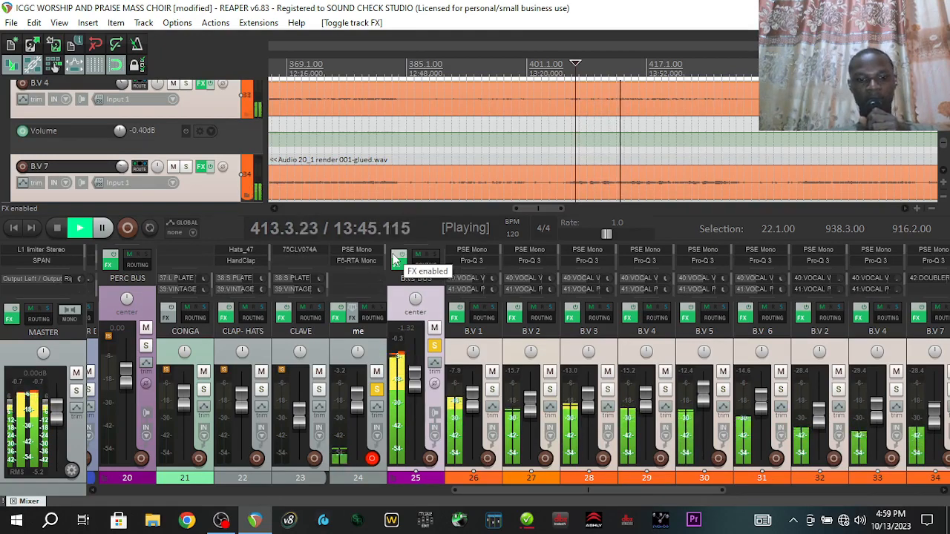
key("space")
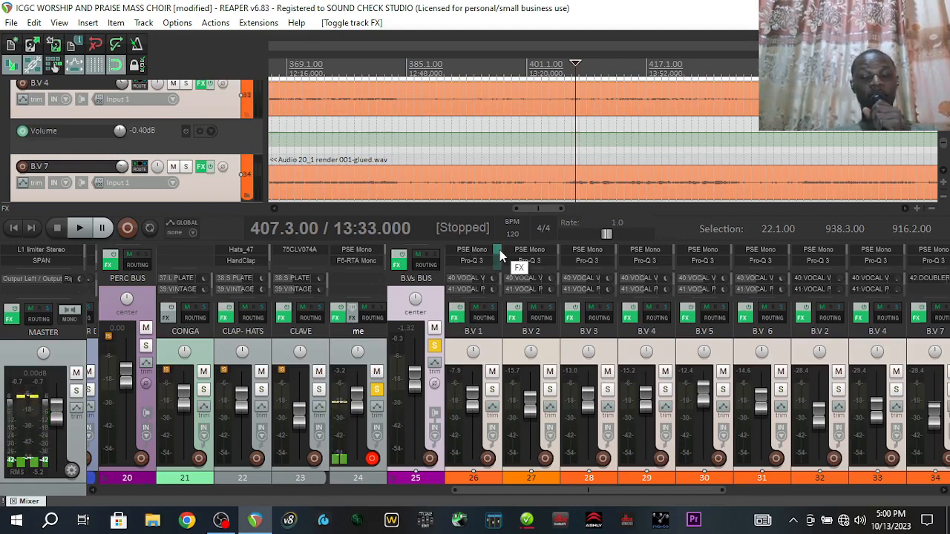
mouse_move(456, 326)
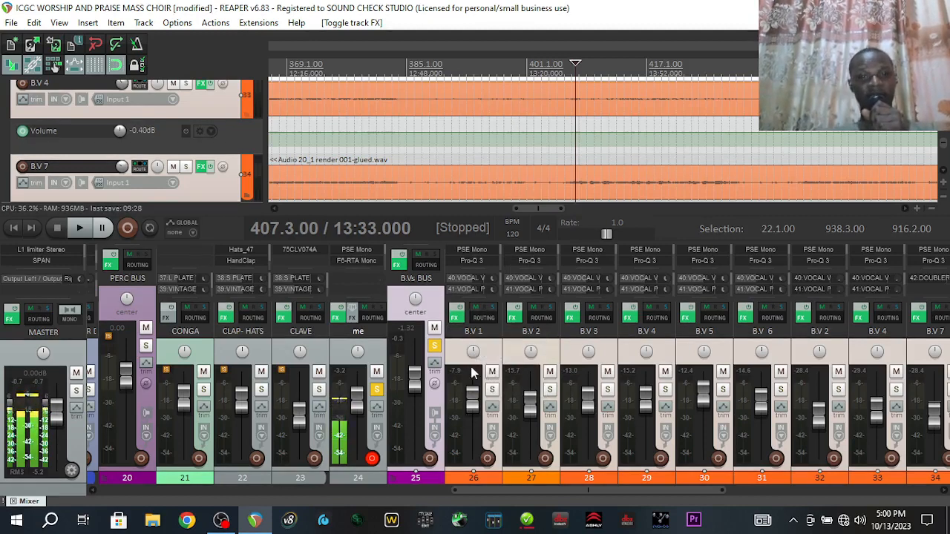
Open B.V 1's FX chain on PSE Mono, enlarged and moved to the right side
left_click(456, 317)
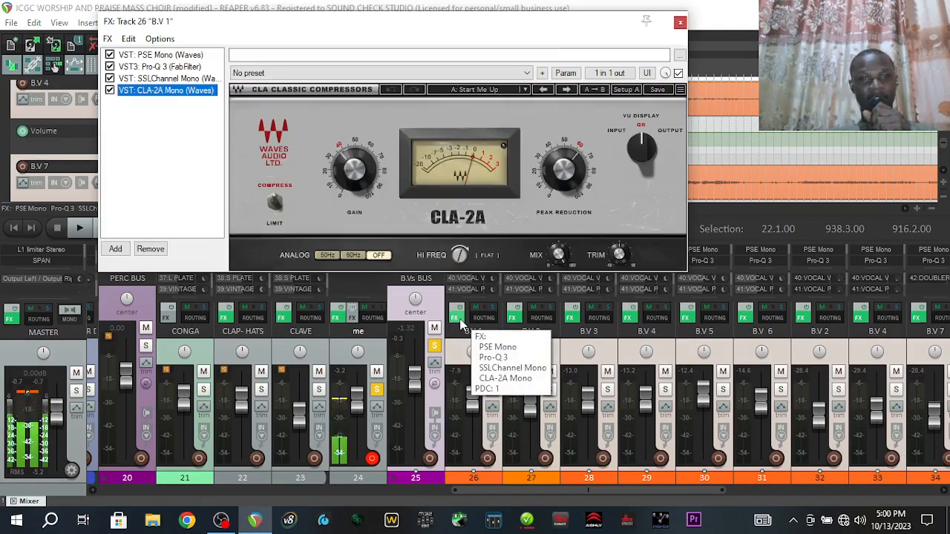
left_click(180, 57)
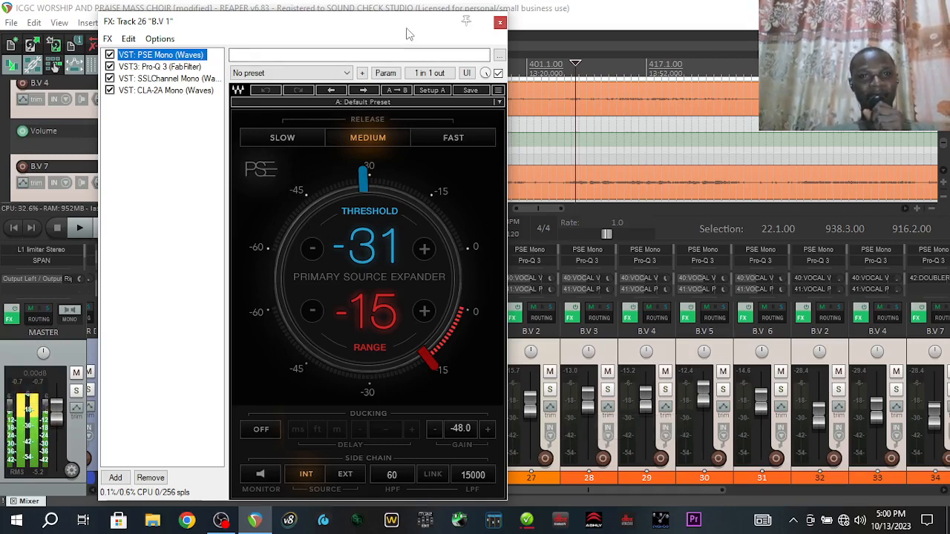
right_click(332, 26)
left_click(299, 22)
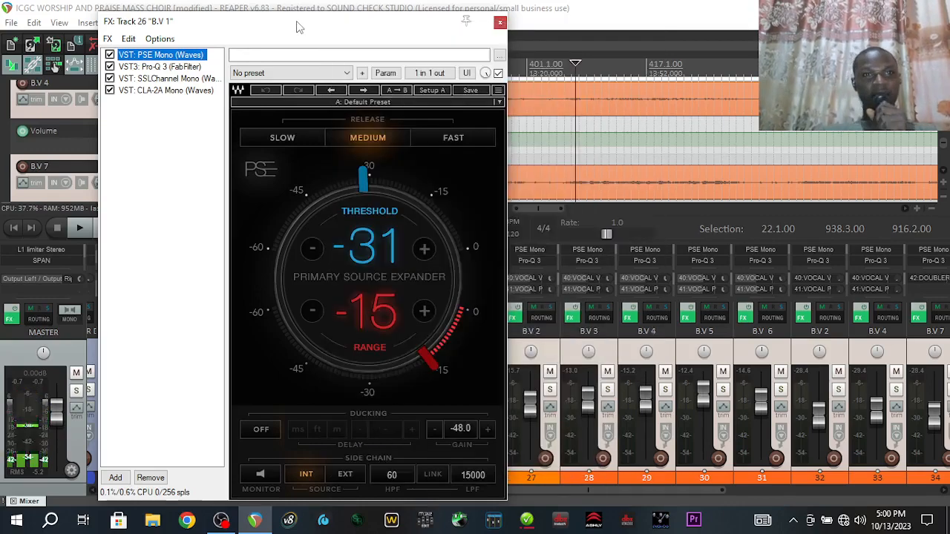
double_click(298, 22)
left_click_drag(498, 11, 716, 40)
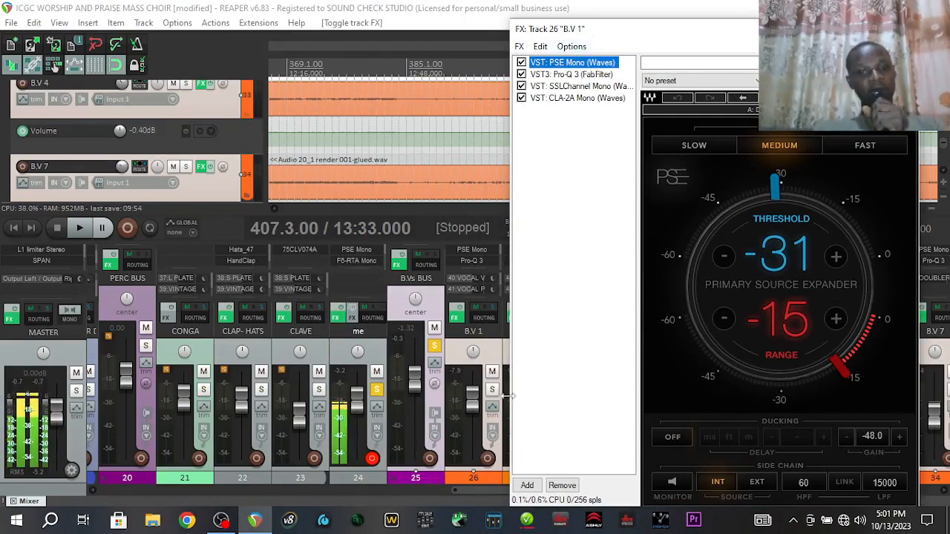
Solo B.V 1, audition it through the PSE Mono expander, then display its Pro-Q 3 EQ
left_click(492, 391)
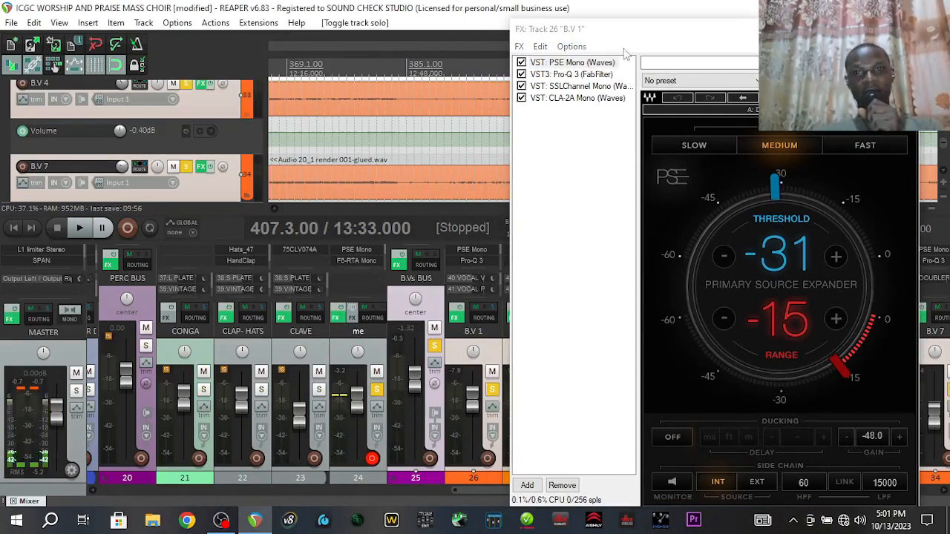
left_click_drag(627, 32, 627, 21)
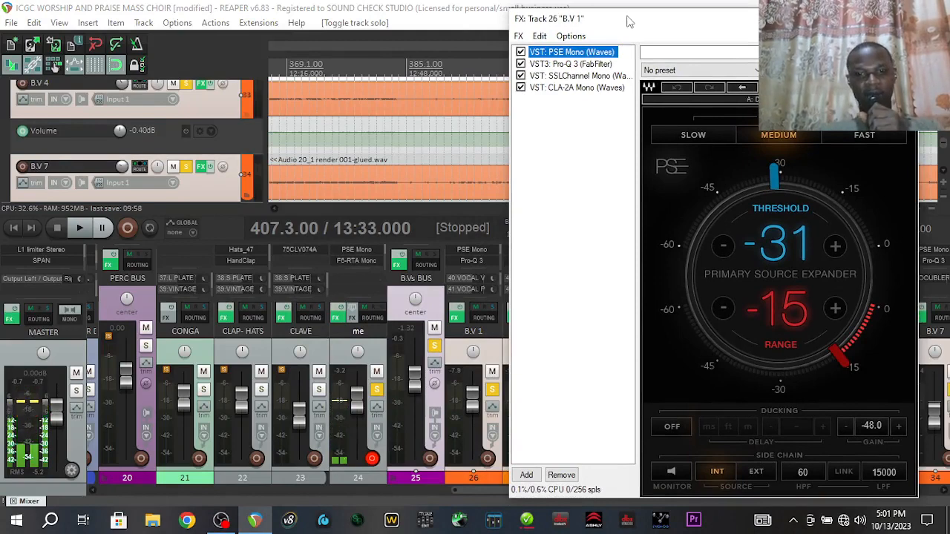
key("space")
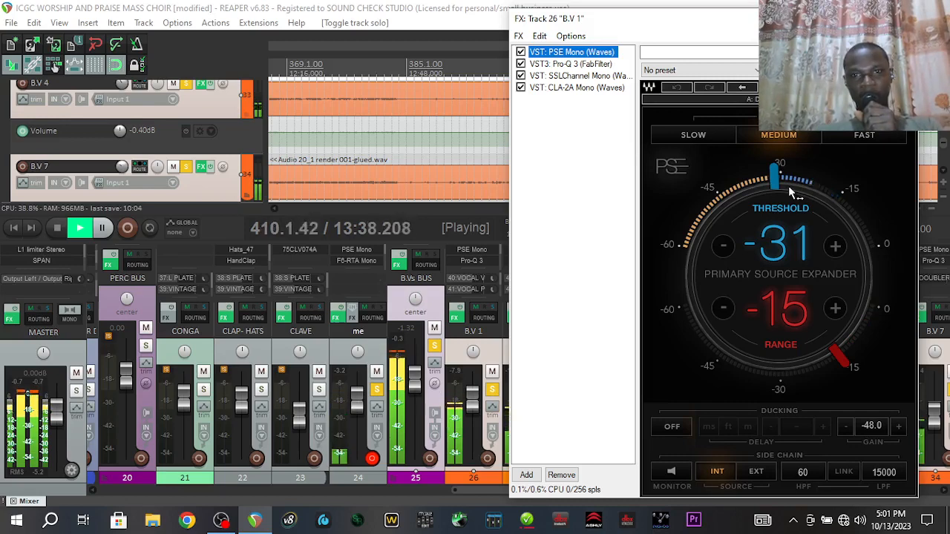
key("space")
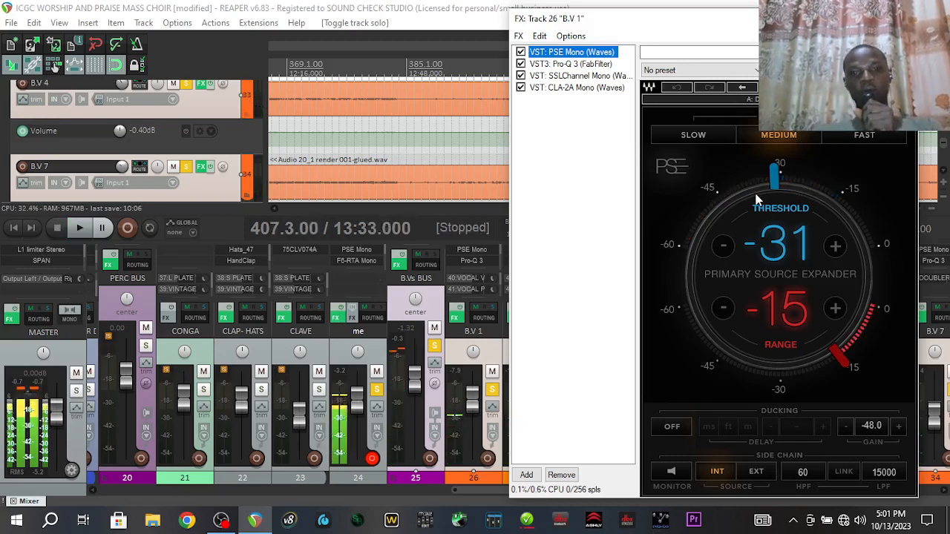
left_click(502, 364)
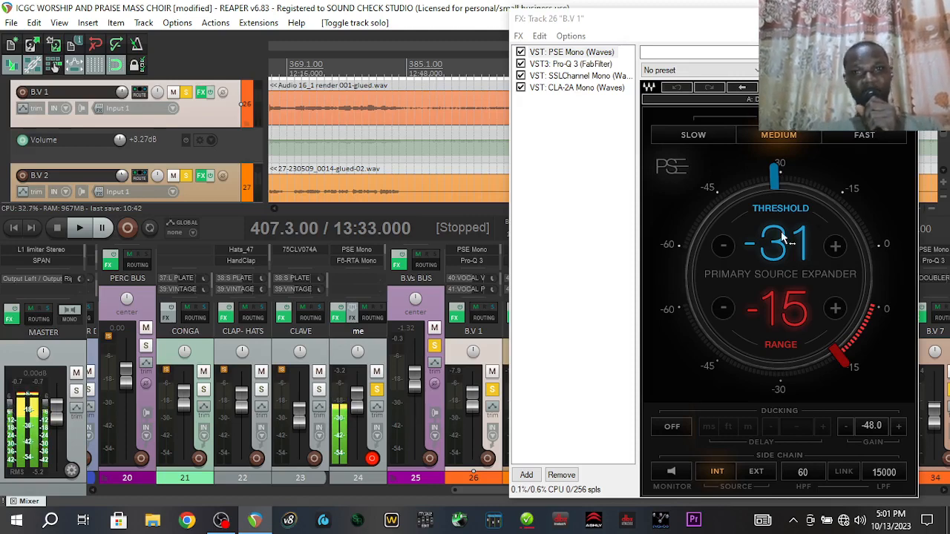
key("space")
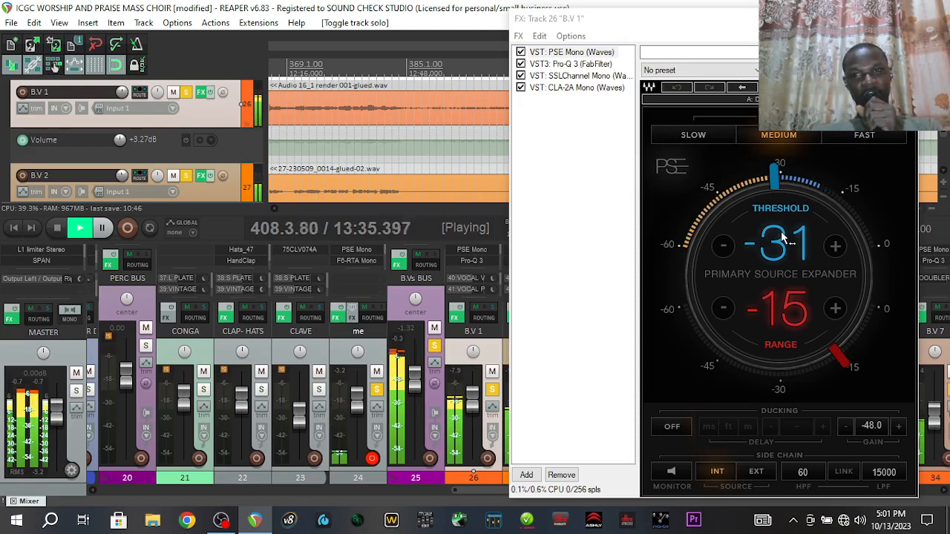
key("space")
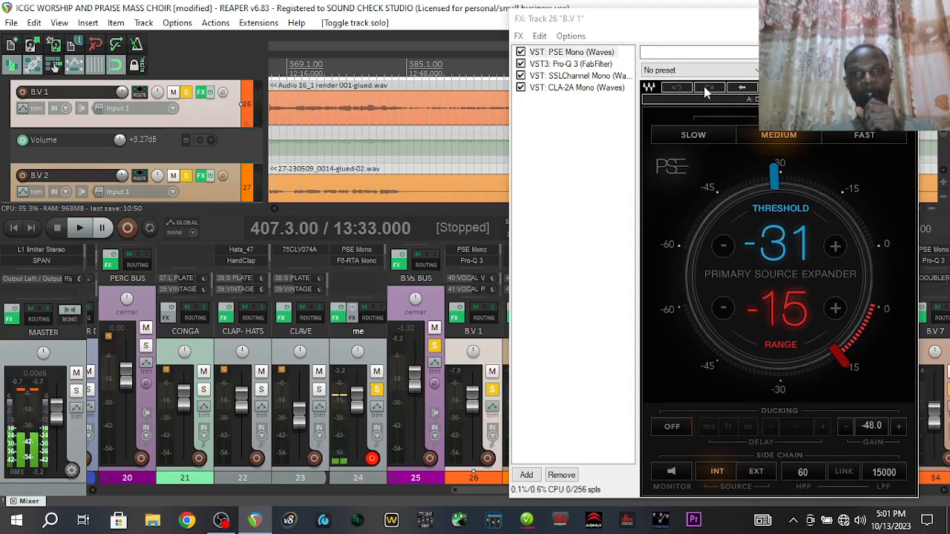
left_click(592, 64)
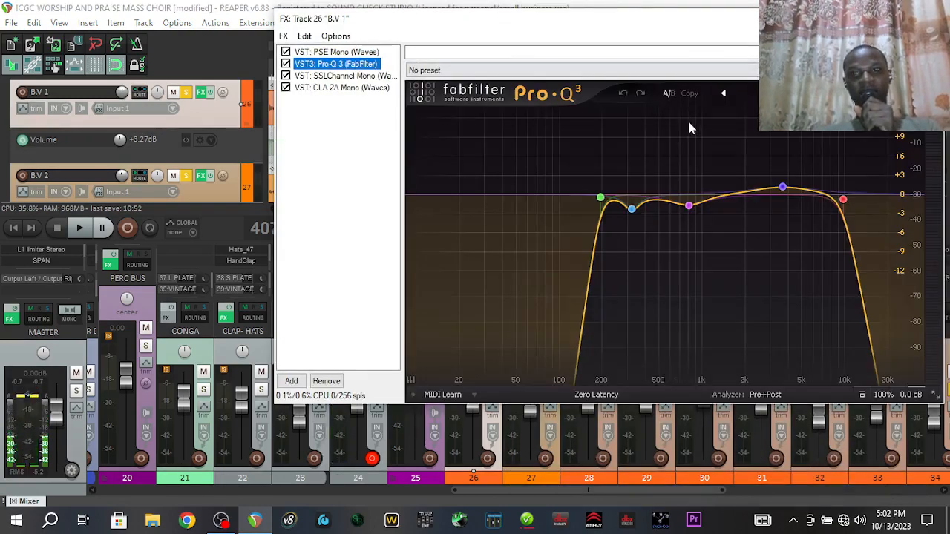
Move the FX window left and switch to B.V 1's SSLChannel Mono with its Backing Vox preset
left_click_drag(681, 23, 556, 55)
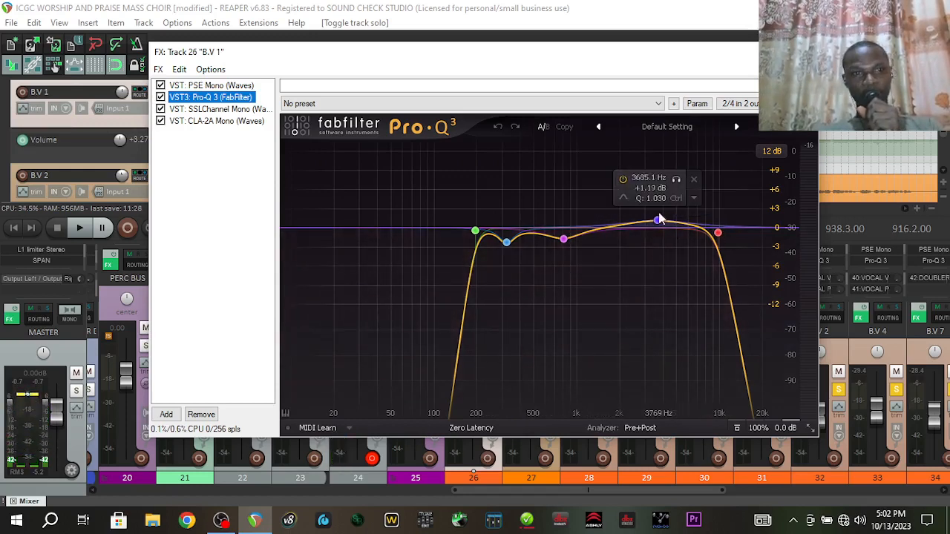
left_click(247, 111)
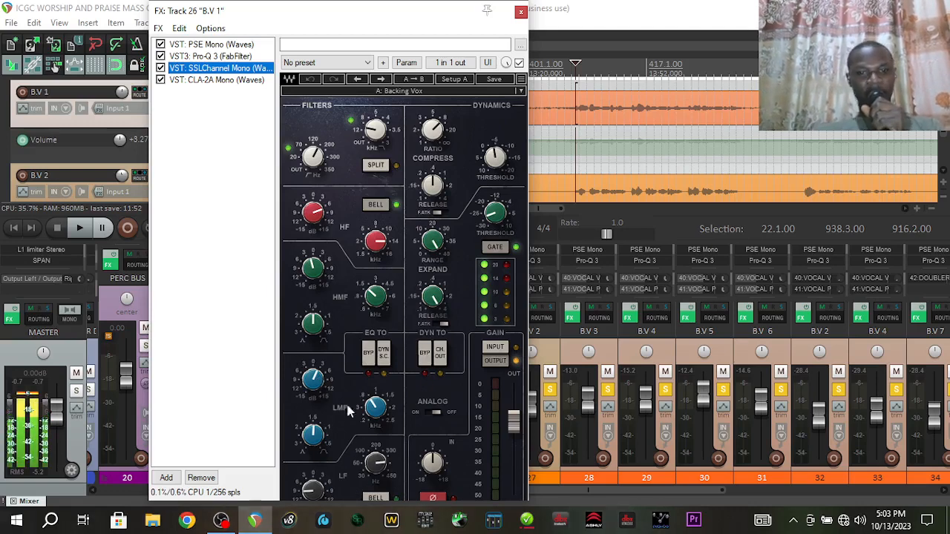
Display B.V 1's CLA-2A Mono compressor and unsolo the other backing vocal tracks
left_click(223, 81)
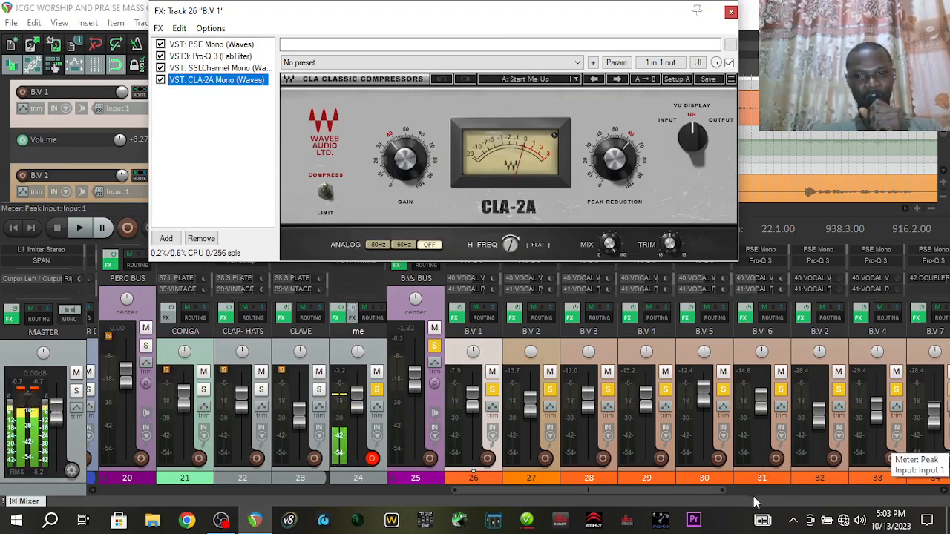
left_click_drag(710, 492, 802, 490)
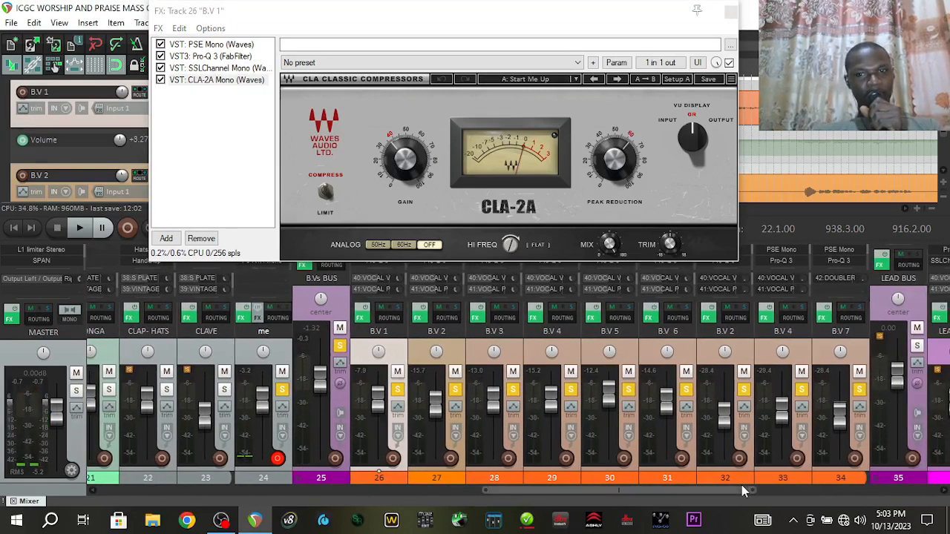
mouse_move(860, 390)
left_mouse_down()
mouse_move(530, 401)
mouse_move(455, 391)
left_mouse_up()
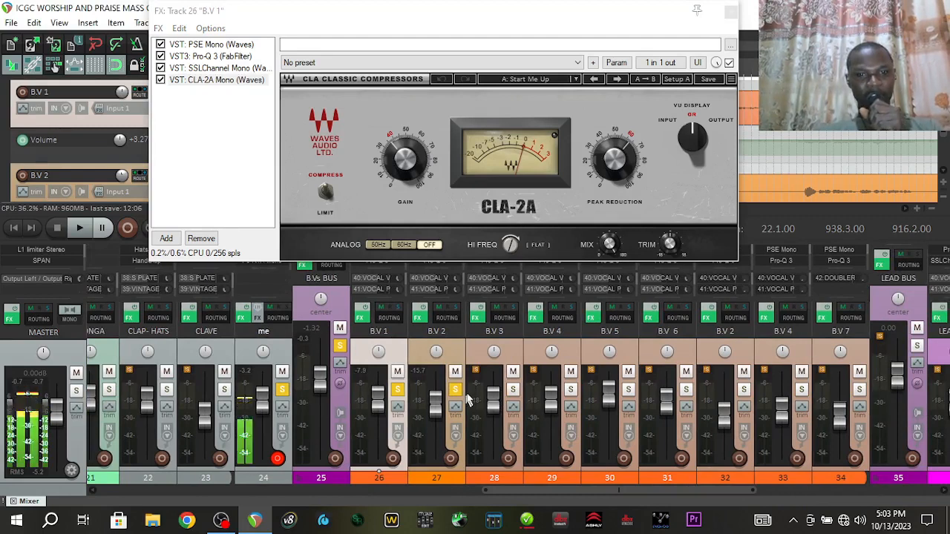
Audition B.V 1 through the compressor, then bypass its whole effects chain and play again
left_click(447, 221)
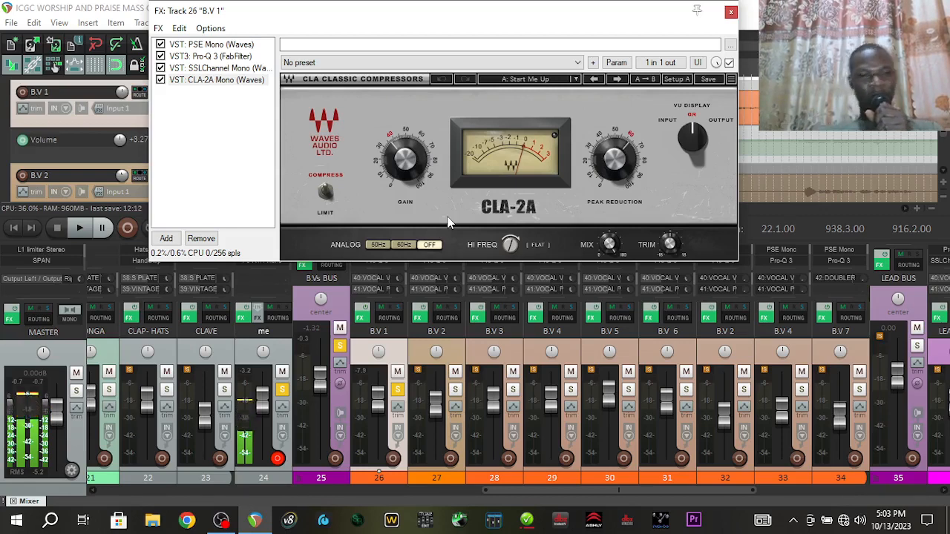
key("space")
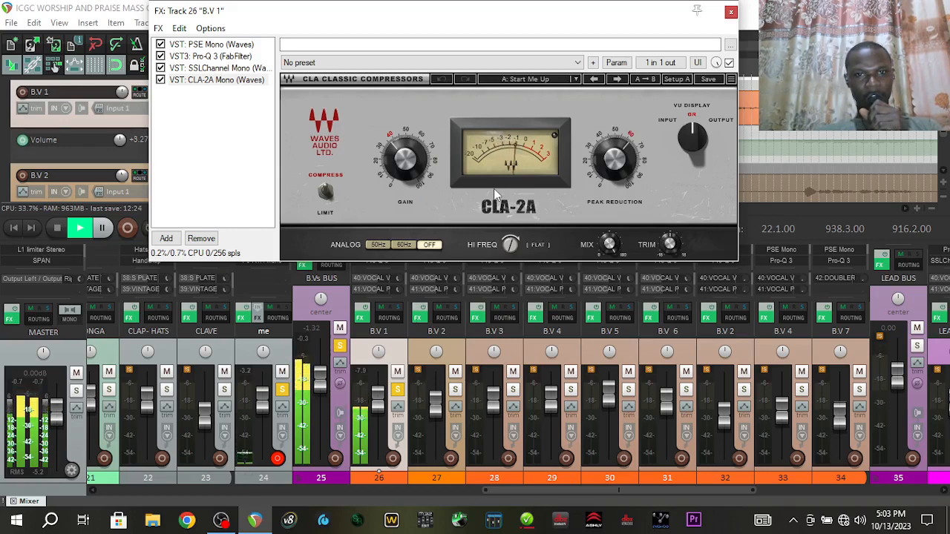
key("space")
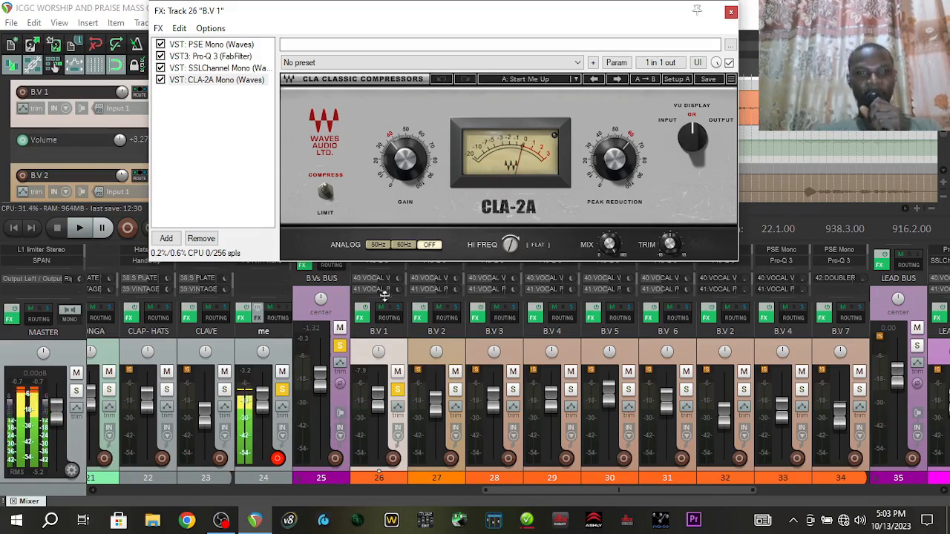
left_click(361, 309)
key("space")
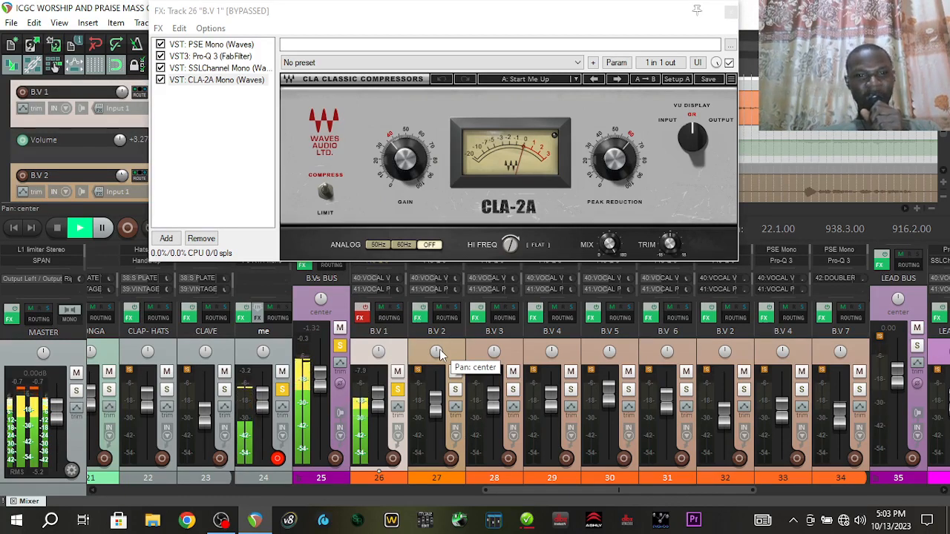
A/B B.V 1's effects chain against bypass during playback, finishing with effects on
key("space")
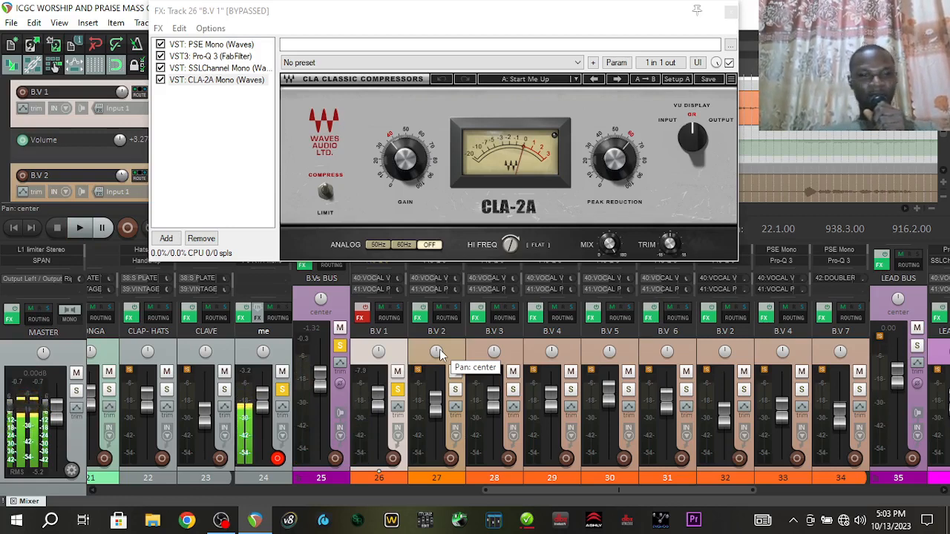
left_click(362, 313)
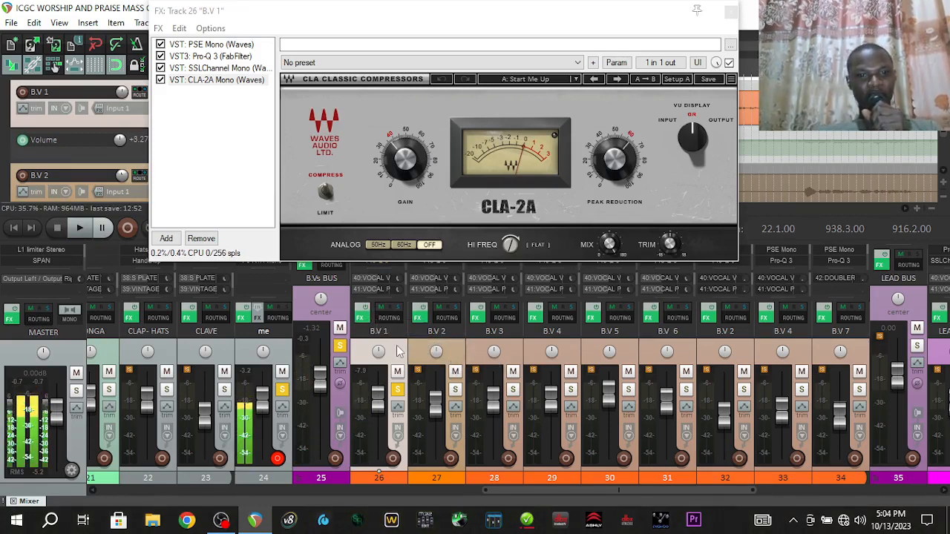
key("space")
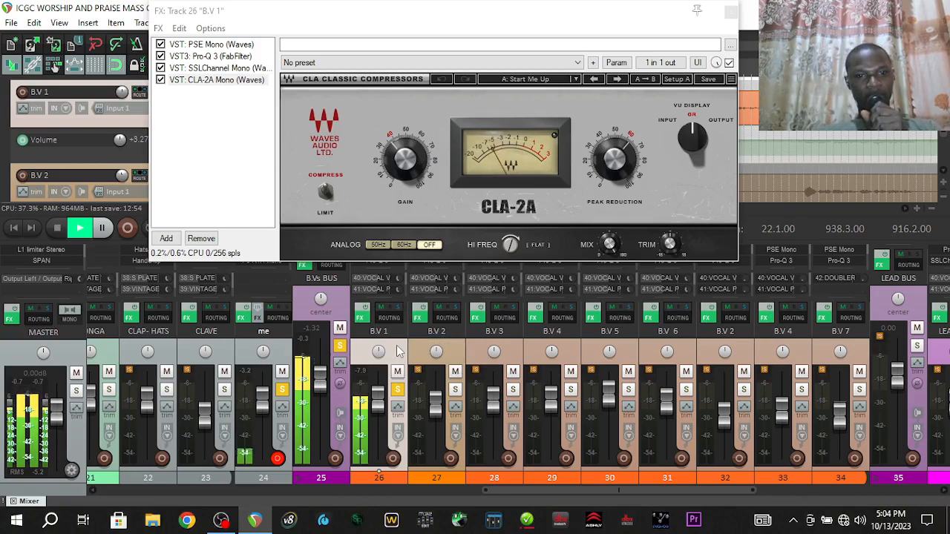
left_click(363, 313)
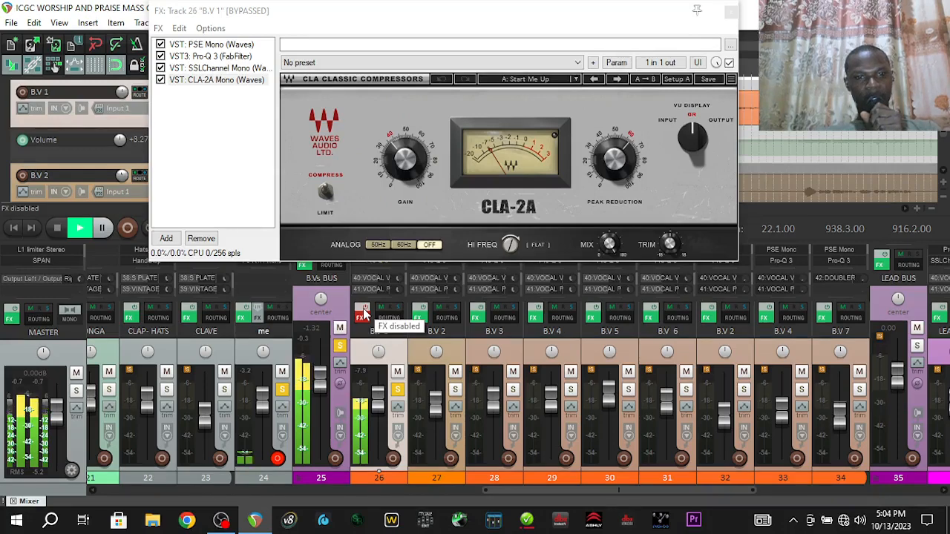
left_click(363, 313)
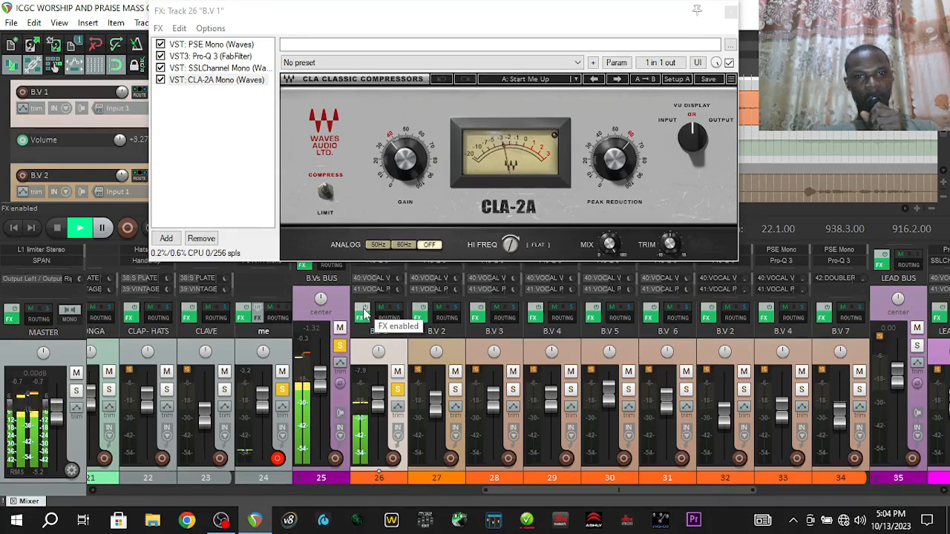
left_click(363, 313)
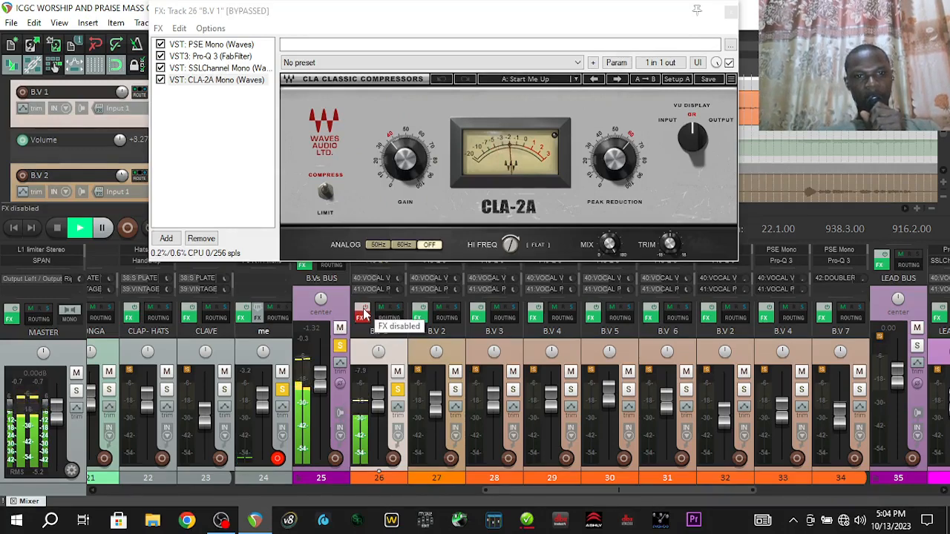
left_click(363, 313)
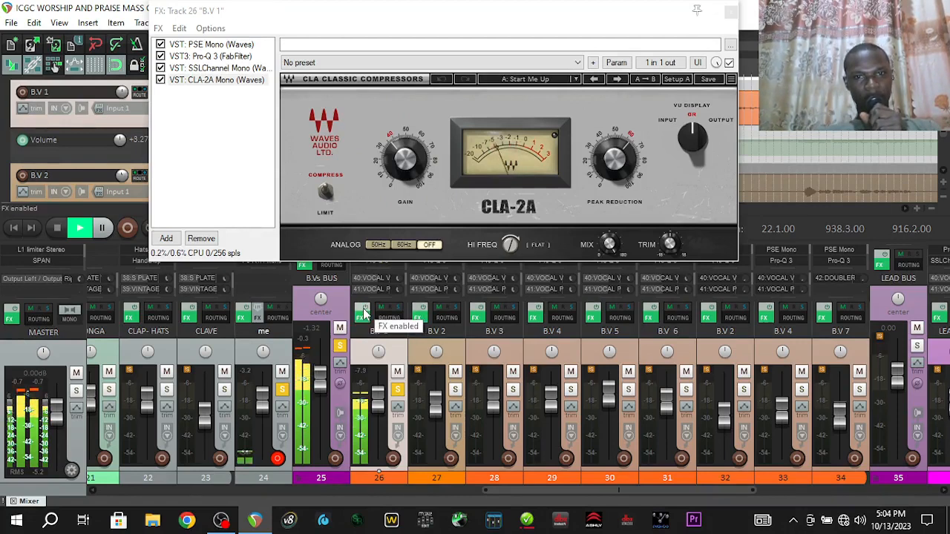
Stop playback, close B.V 1's FX chain window and take B.V 1 out of solo
key("space")
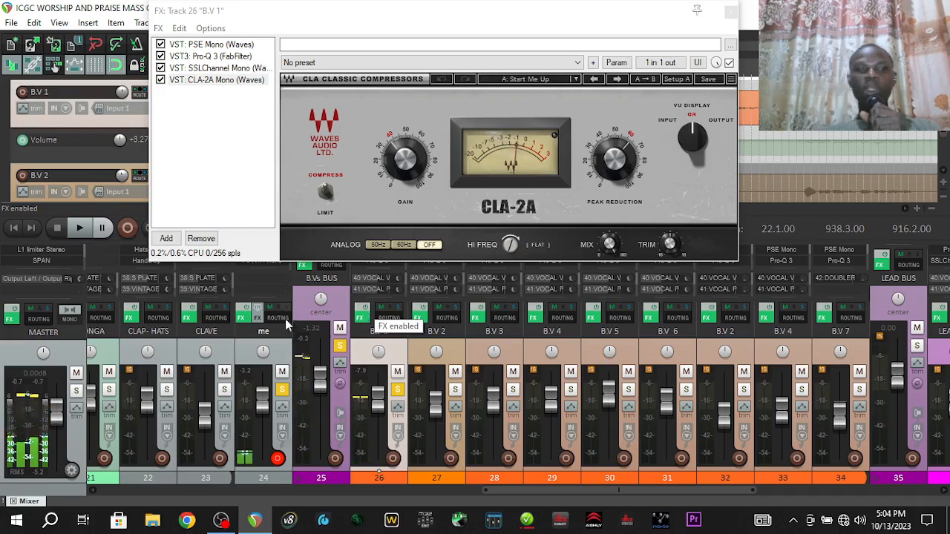
left_click(731, 11)
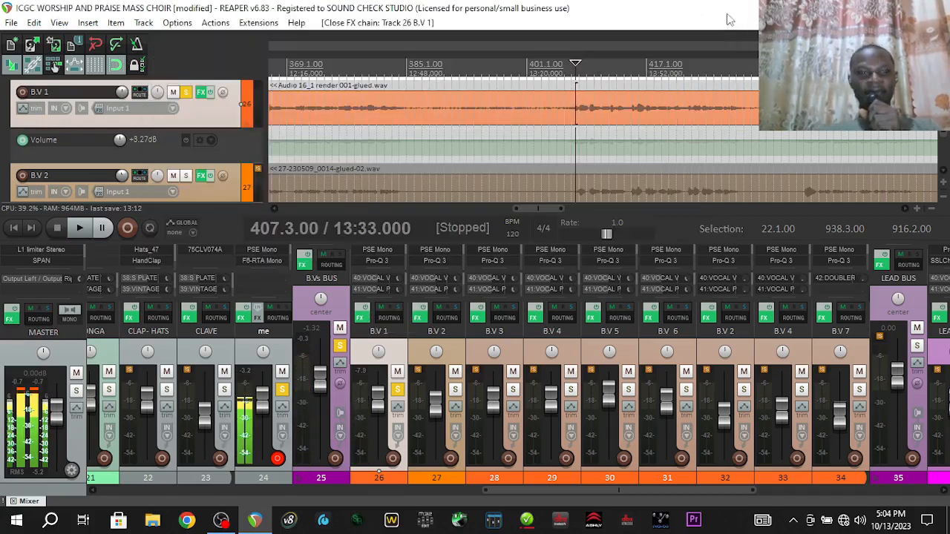
left_click(397, 390)
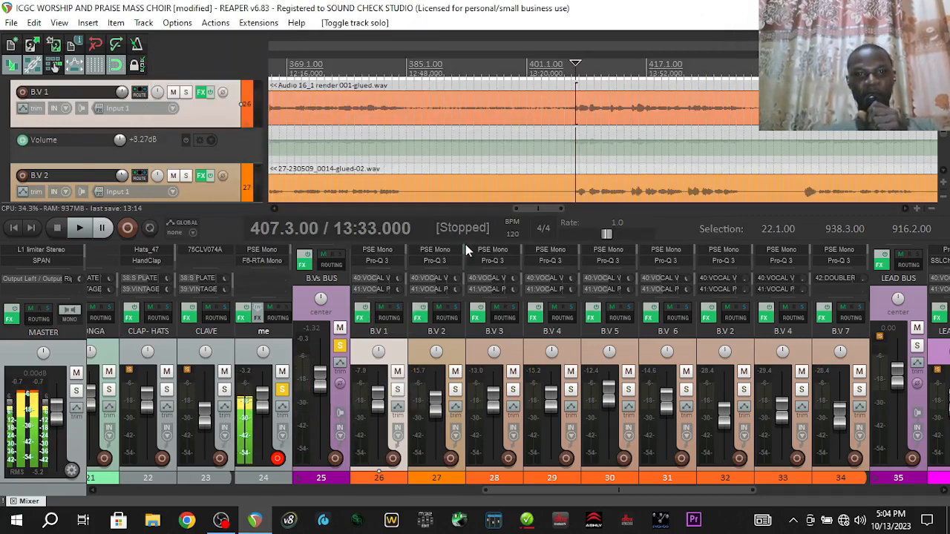
left_click(448, 256)
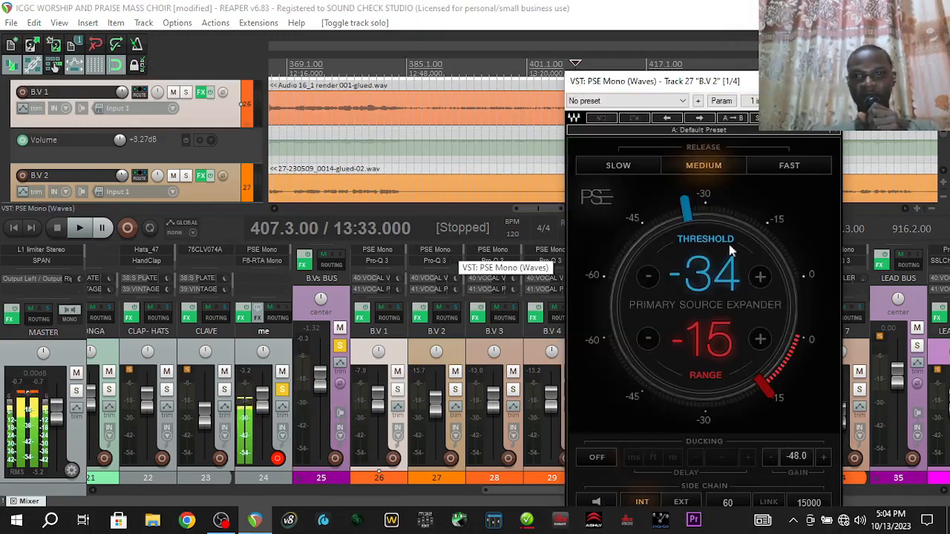
left_click(829, 81)
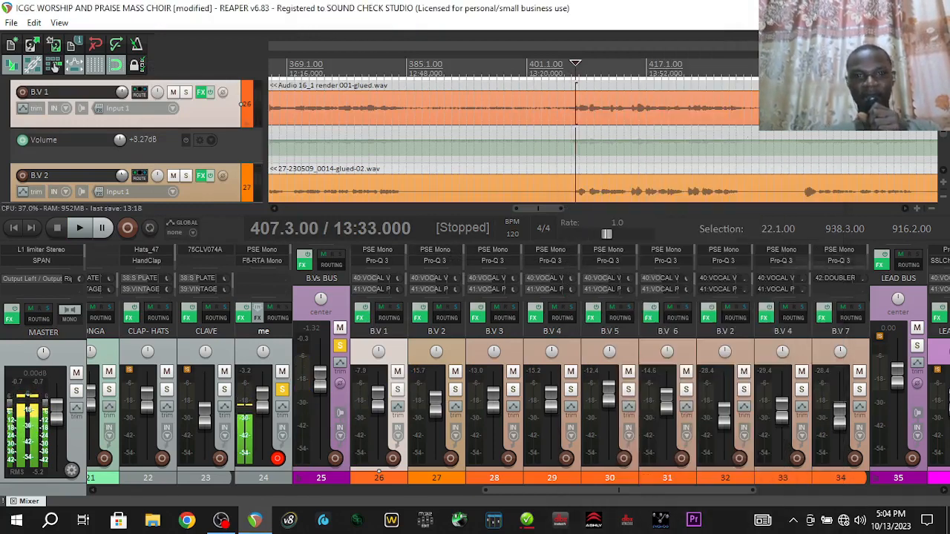
left_click(447, 262)
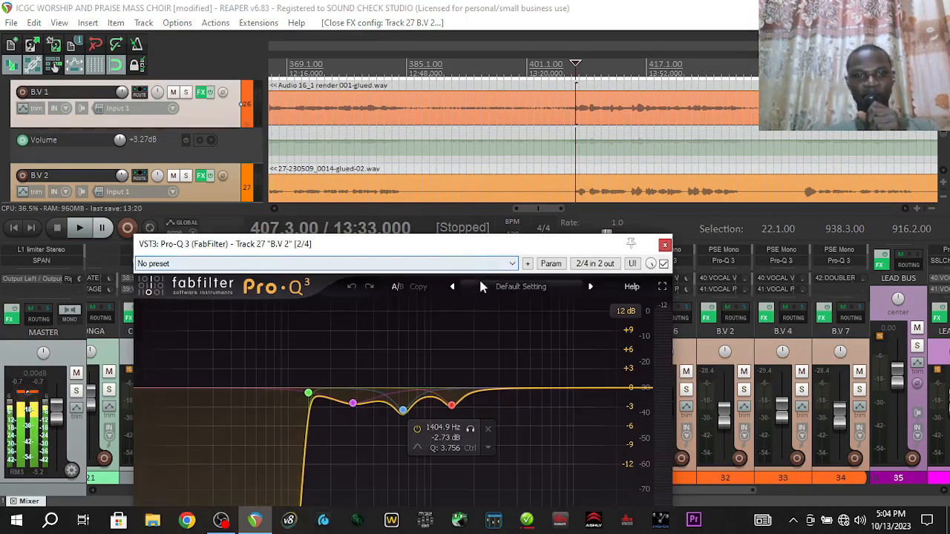
left_click_drag(478, 247, 470, 129)
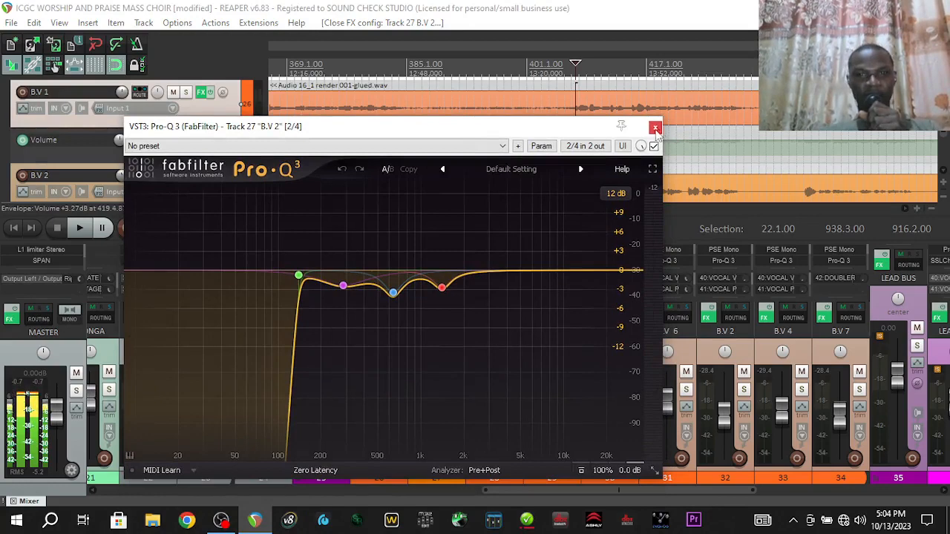
left_click(655, 128)
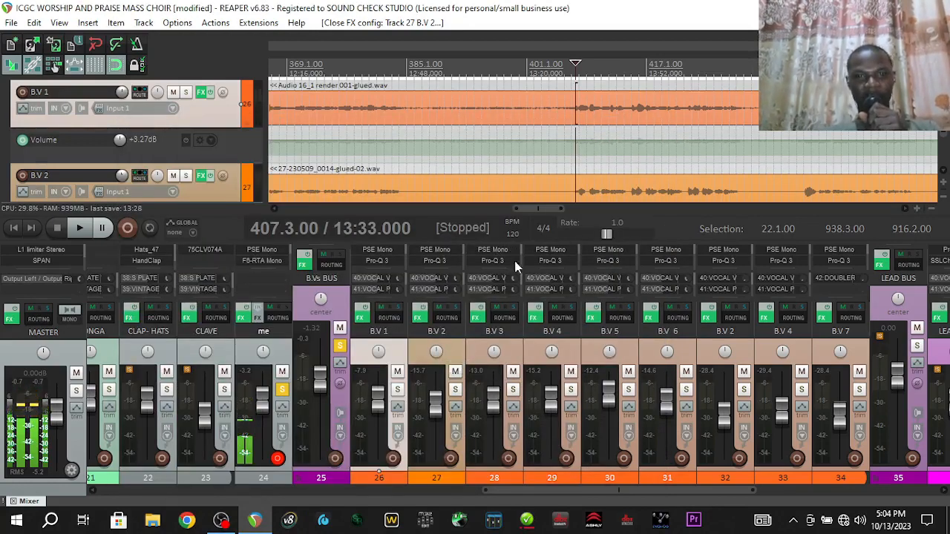
left_click(412, 331)
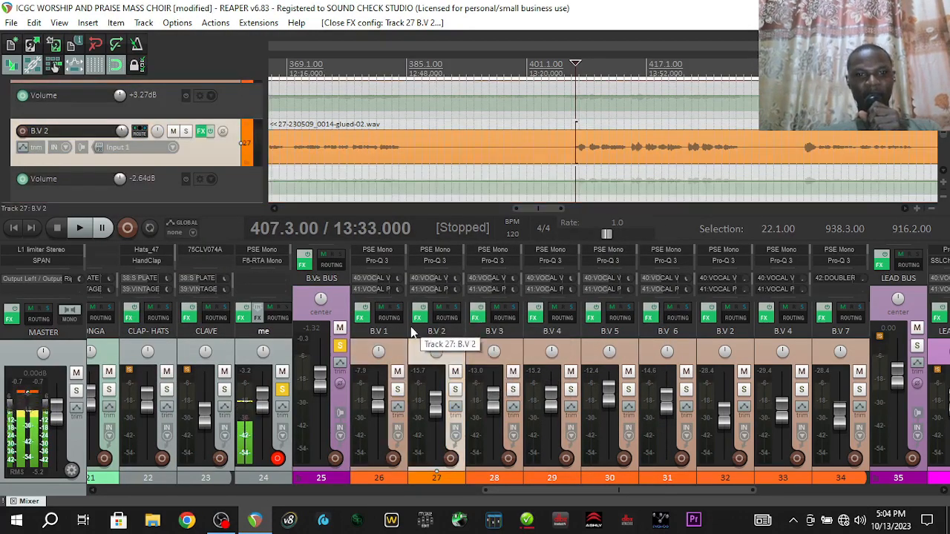
Open B.V 2's FX chain, review its SSLChannel Mono and CLA-2A settings, and solo B.V 2
left_click(418, 318)
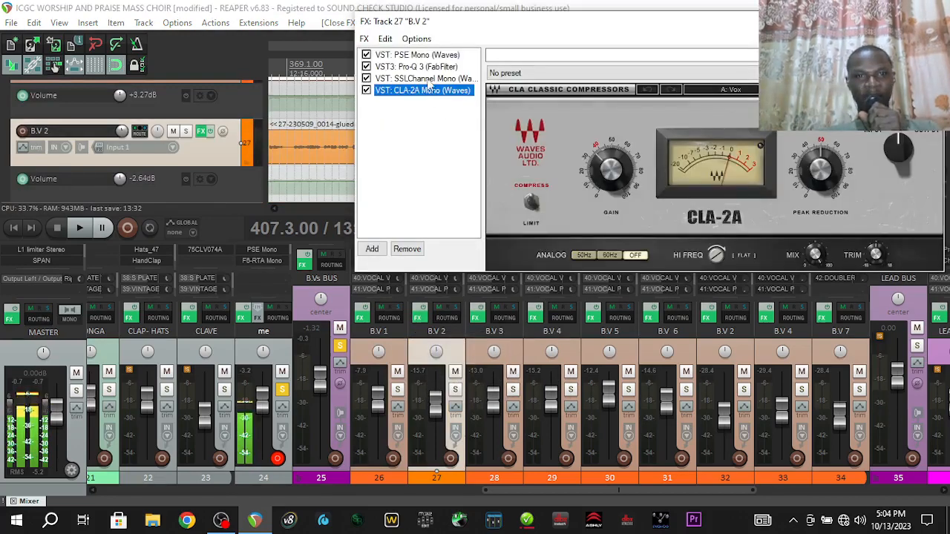
left_click(427, 79)
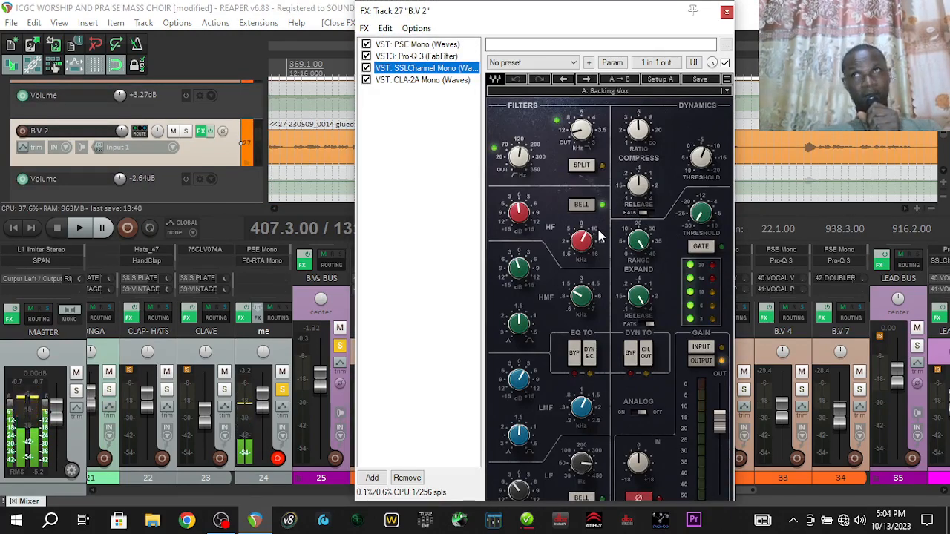
left_click(423, 79)
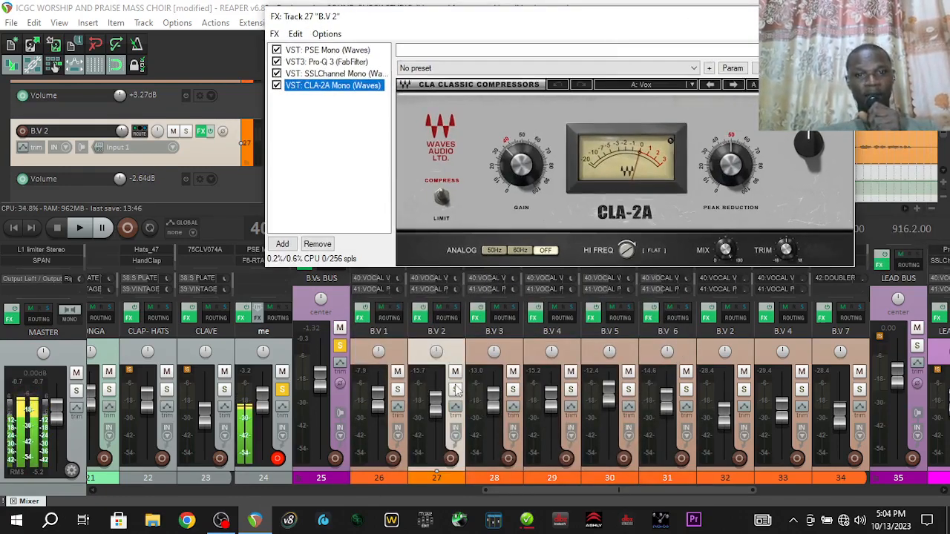
left_click(455, 389)
Compare B.V 2 dry versus with effects, leave effects on, and close the FX window
left_click(419, 317)
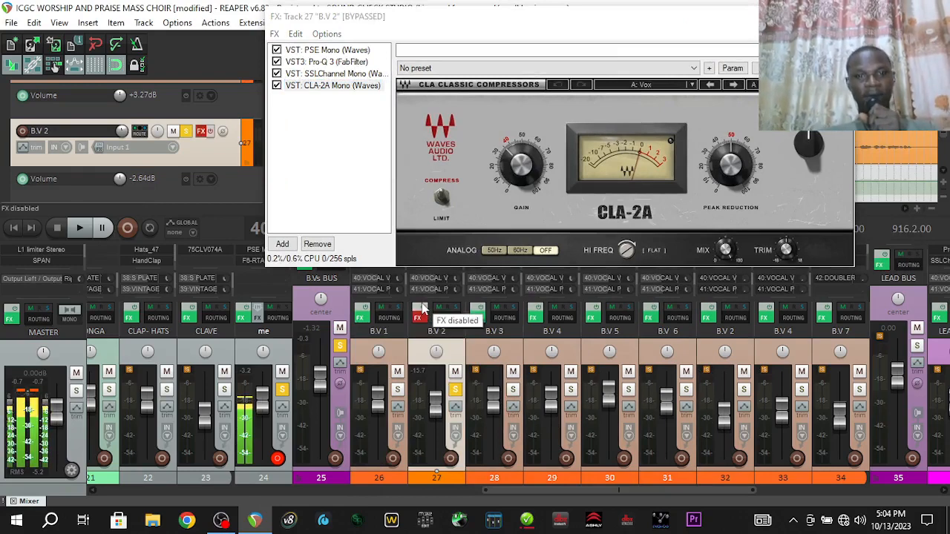
key("space")
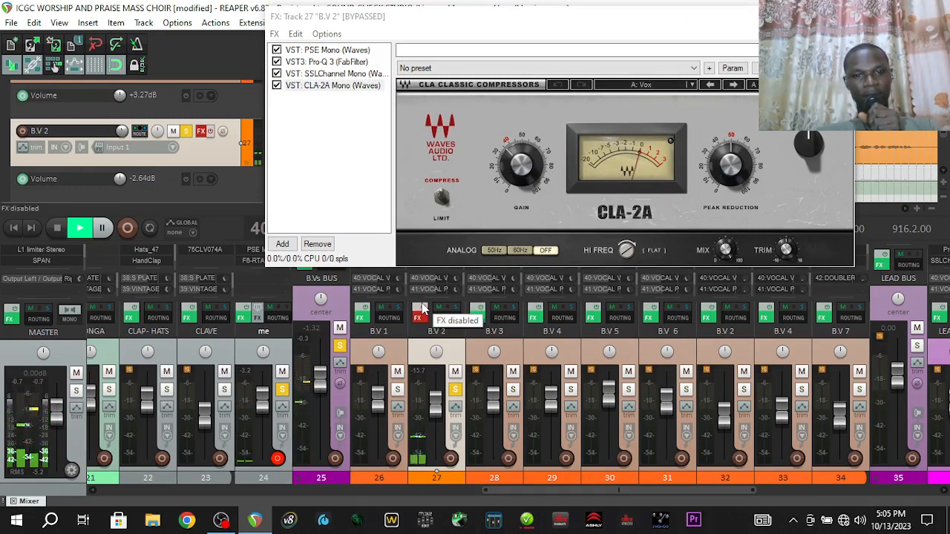
key("space")
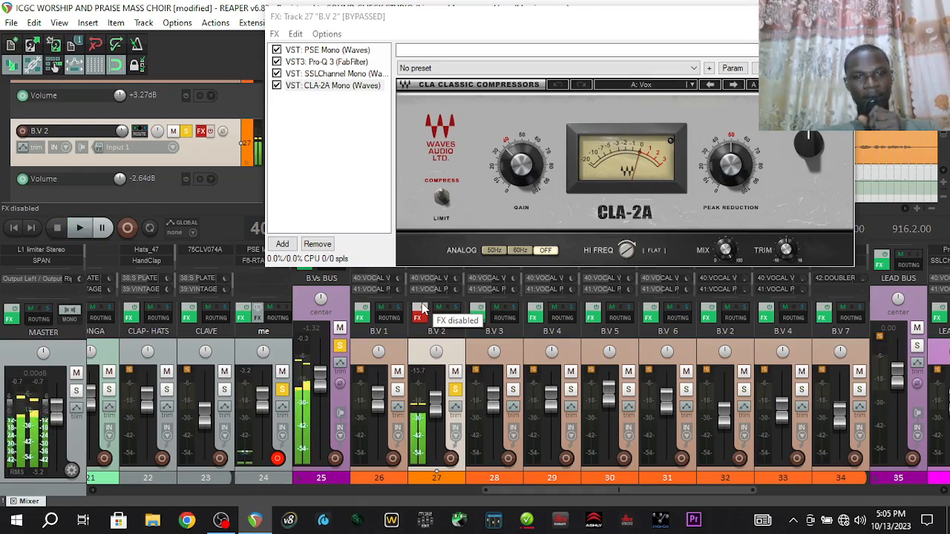
left_click(420, 315)
key("space")
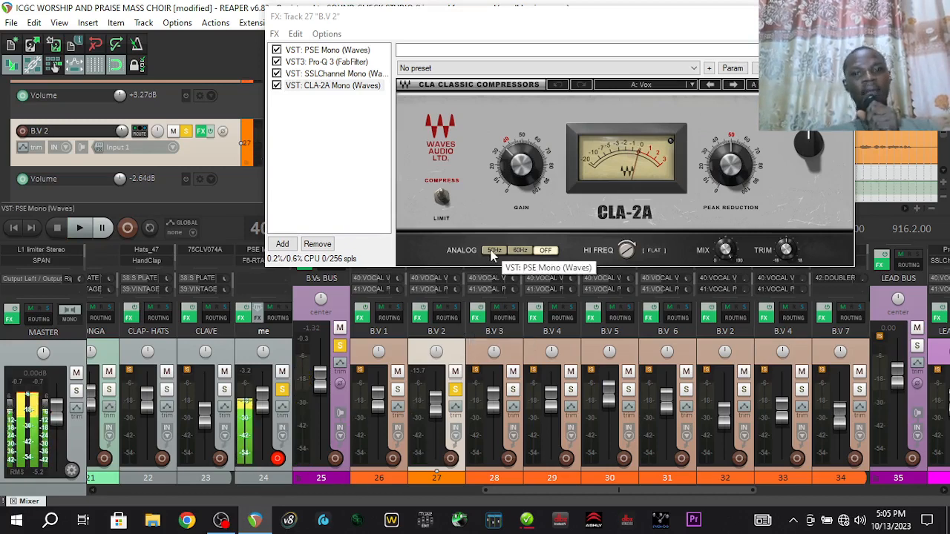
key("space")
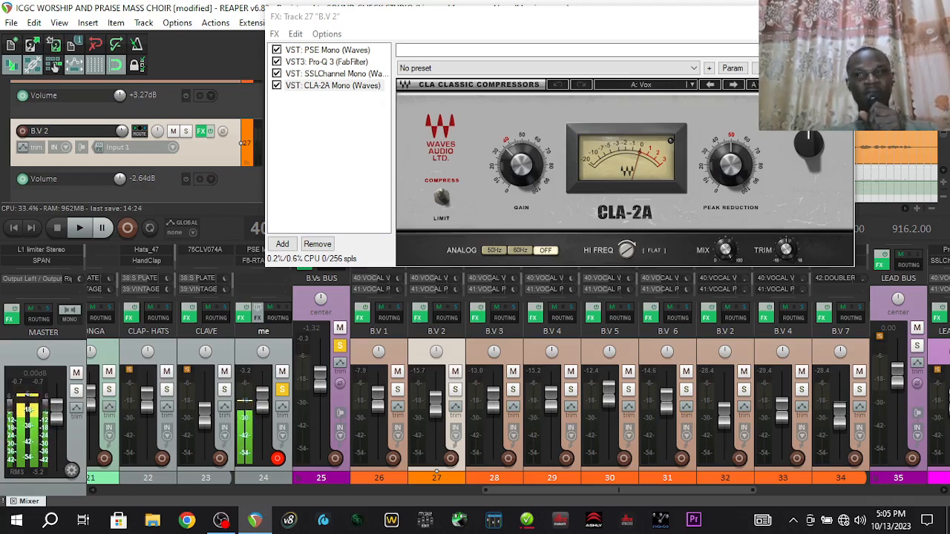
left_click(840, 16)
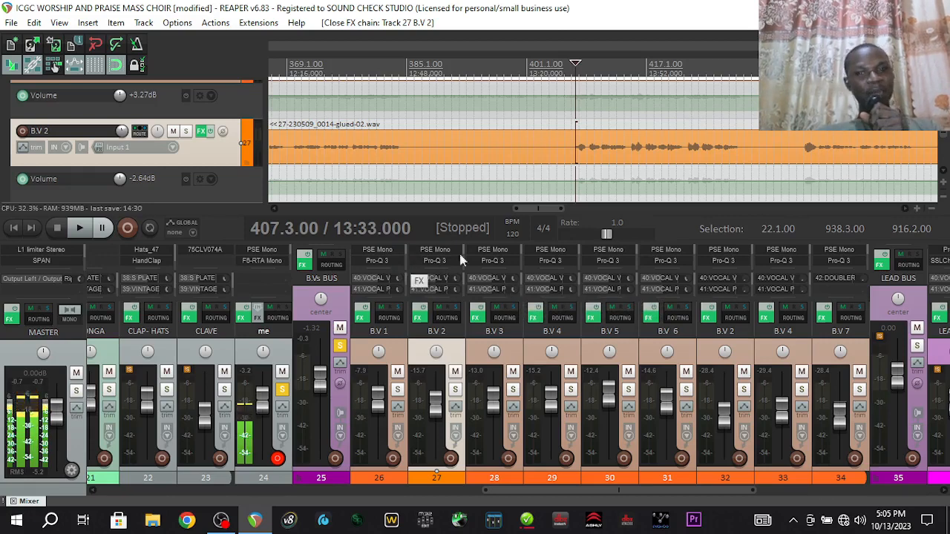
left_click(500, 260)
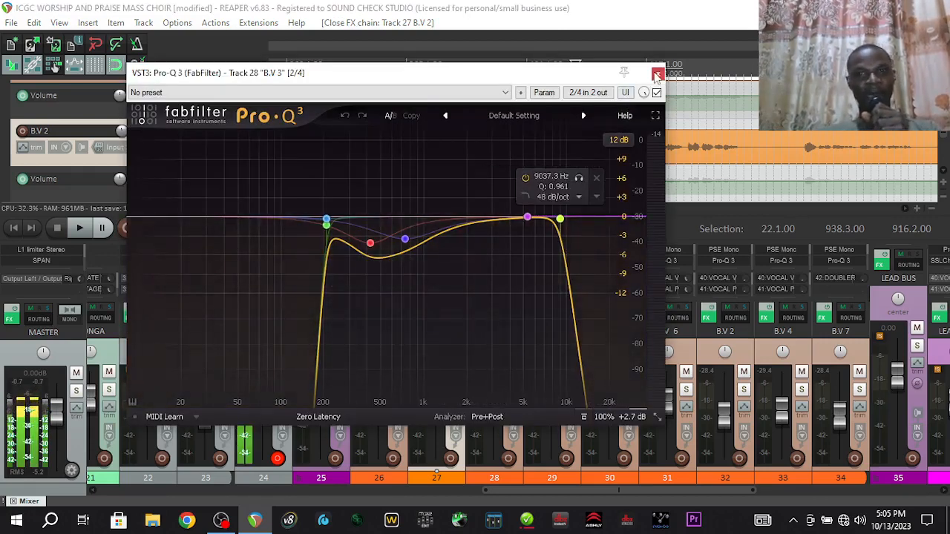
left_click(658, 76)
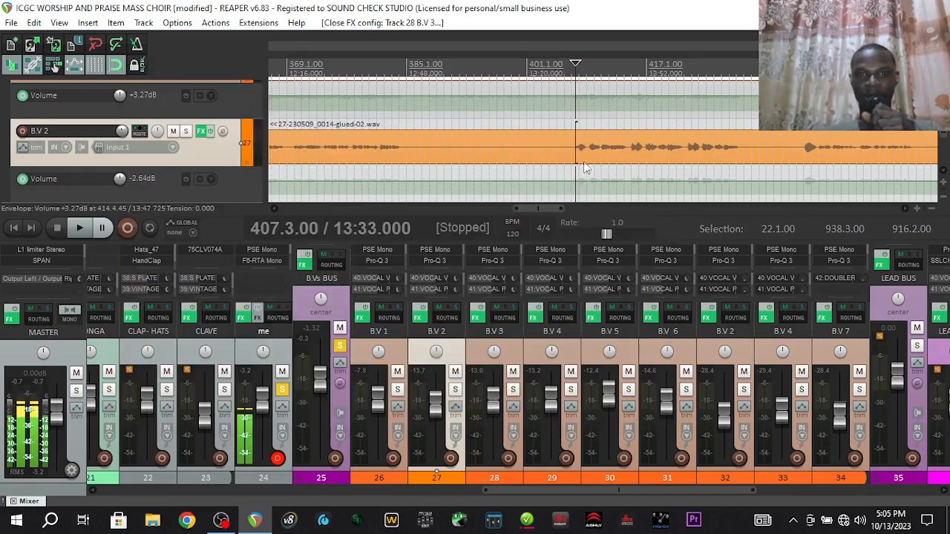
left_click(553, 260)
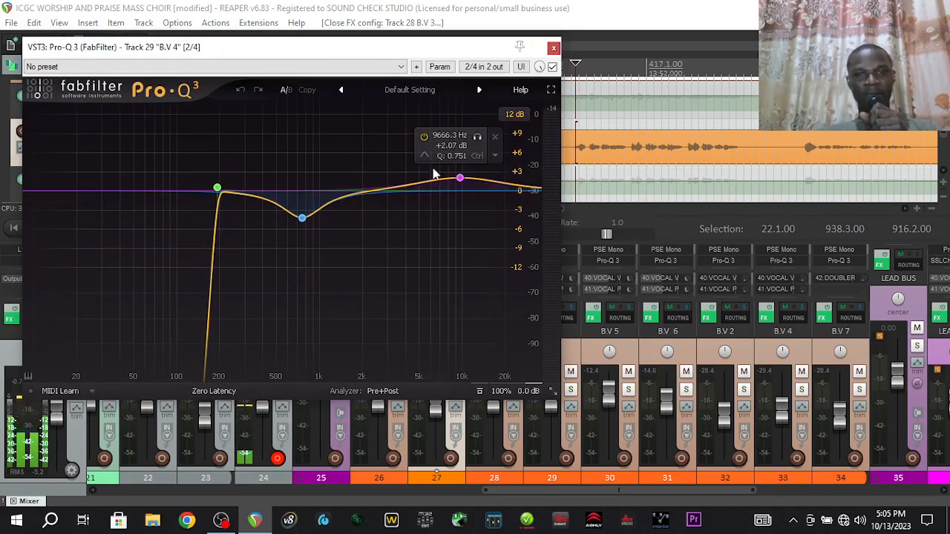
left_click(553, 49)
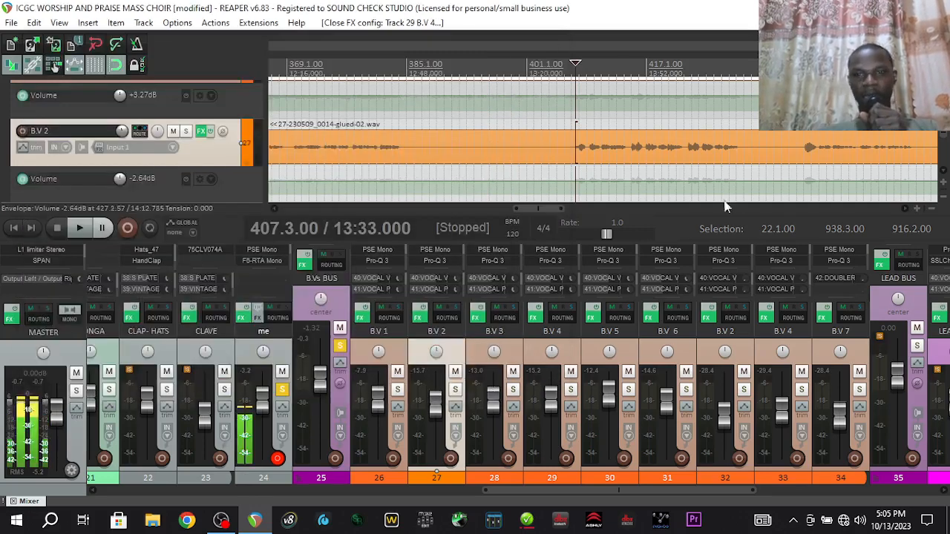
left_click(735, 261)
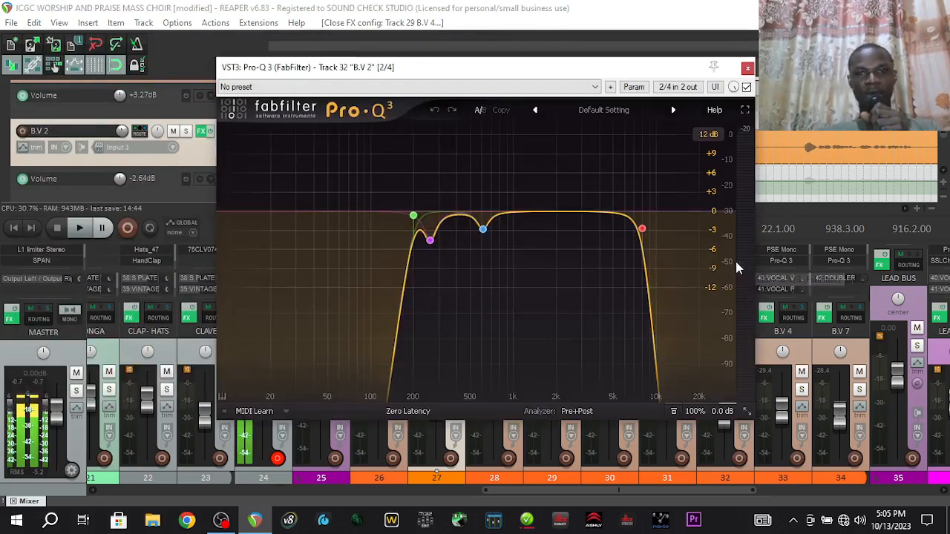
left_click(748, 67)
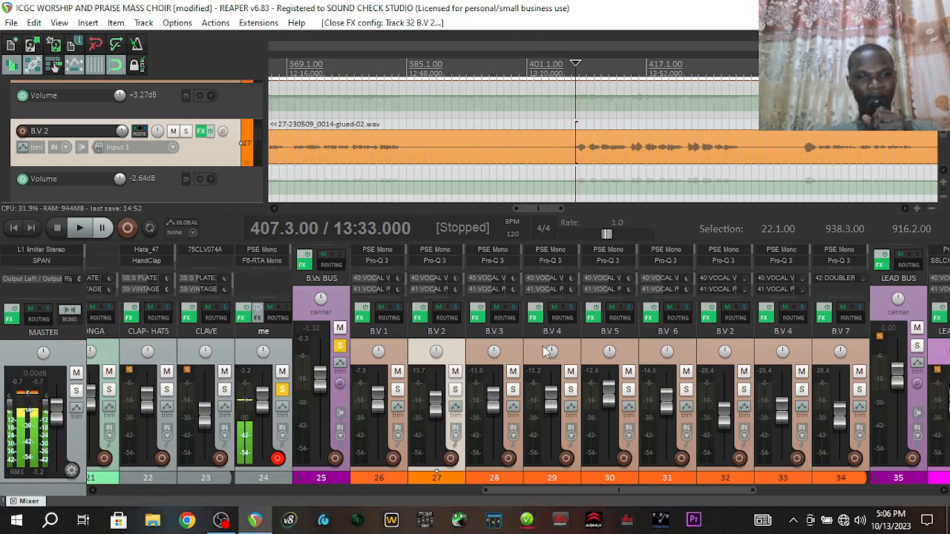
left_click(344, 304)
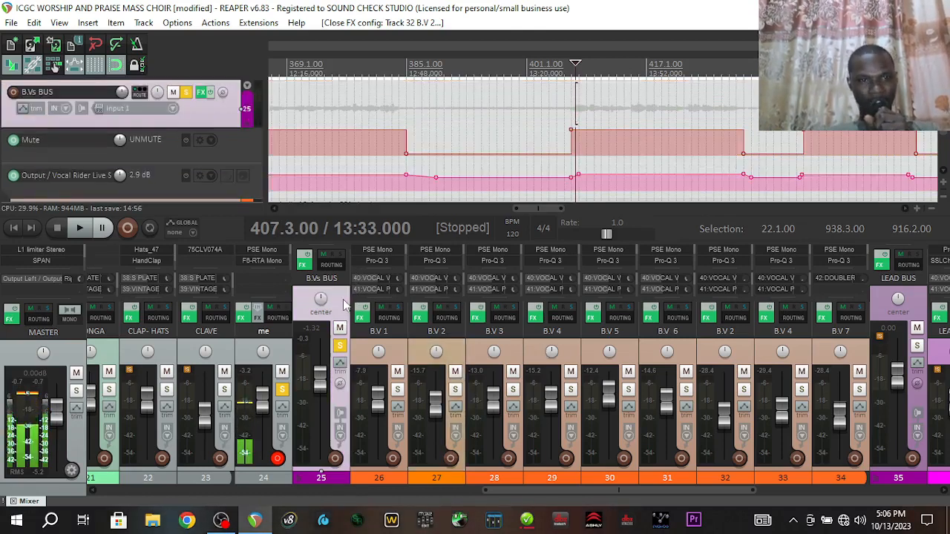
Open the B.Vs BUS FX chain, review RDeEsser, then show Pro-Q 3's 122 Hz low cut
right_click(306, 272)
left_click(334, 353)
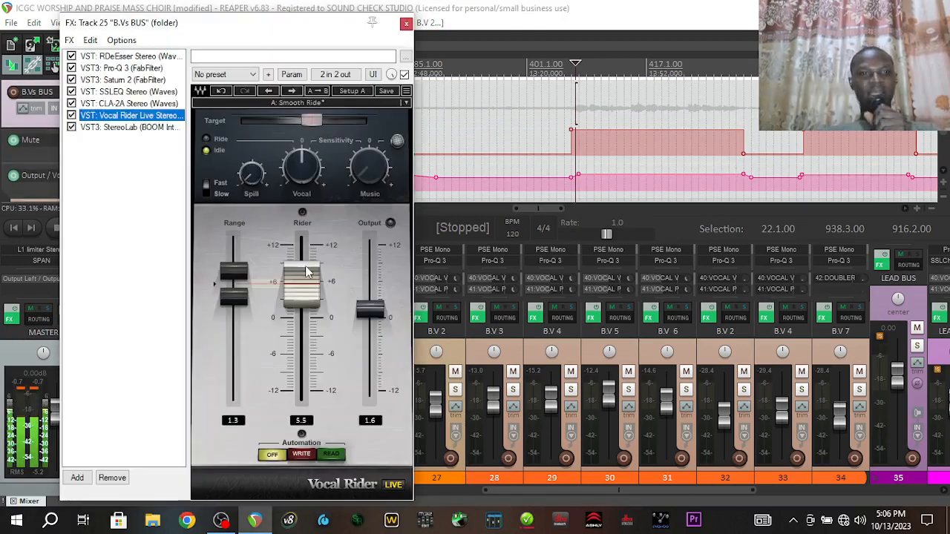
left_click(159, 58)
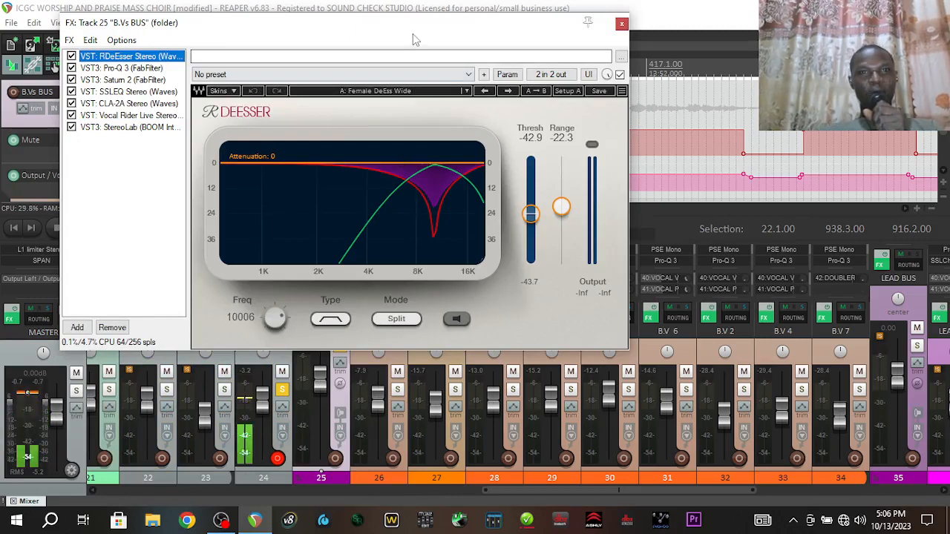
left_click_drag(415, 36, 398, 30)
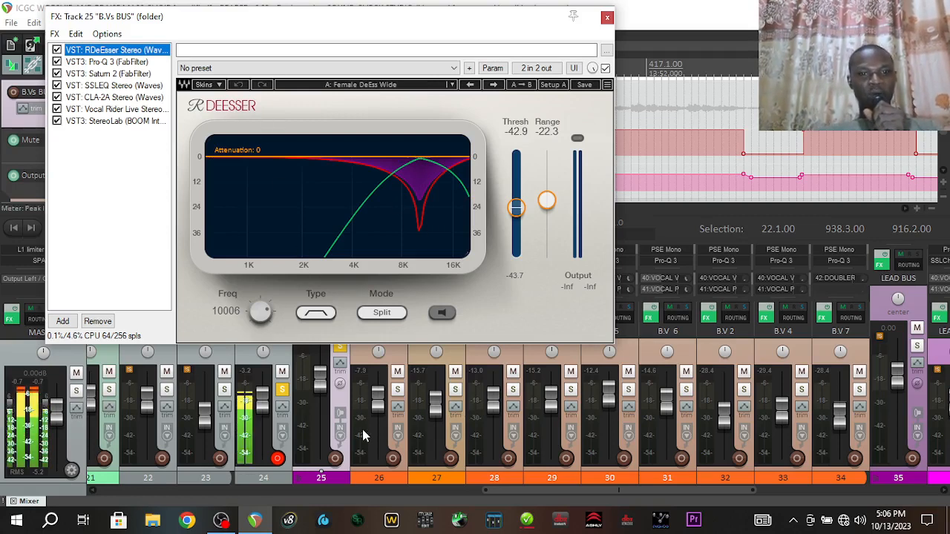
left_click(458, 361)
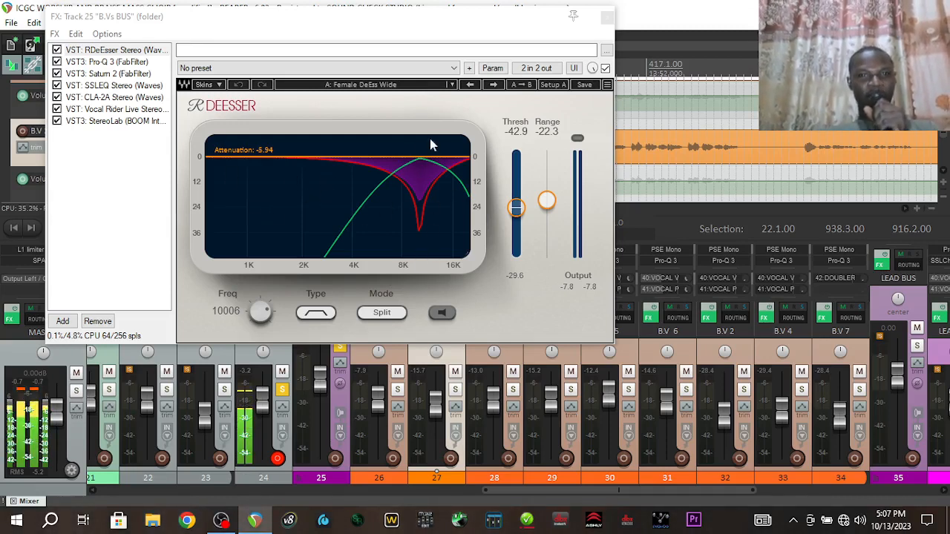
left_click(119, 62)
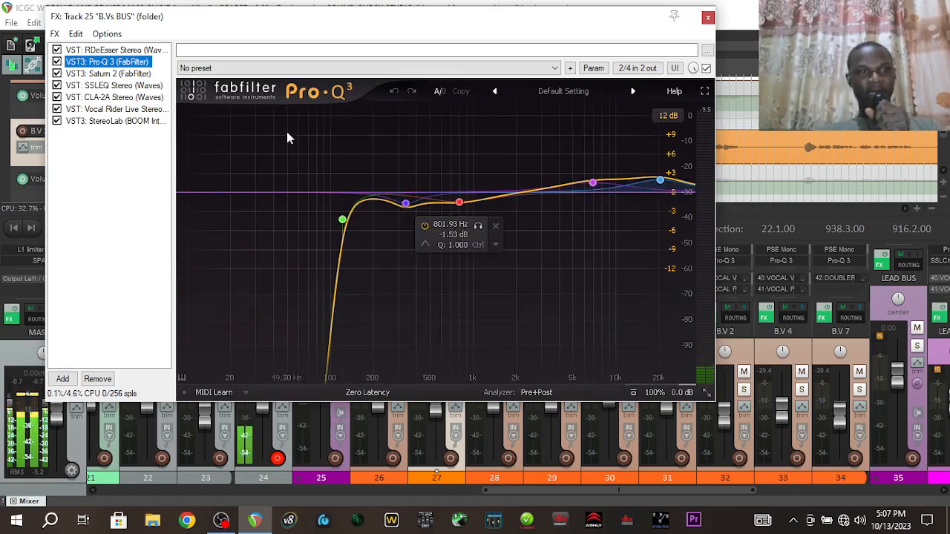
Review Saturn 2's Warm Tube settings, then show the Waves SSLEQ Stereo Default Preset
left_click(115, 74)
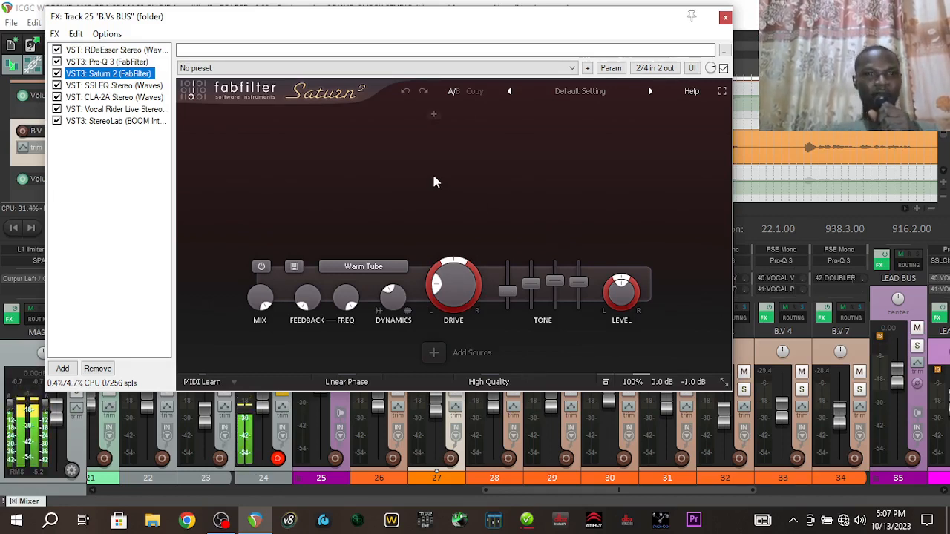
left_click(113, 85)
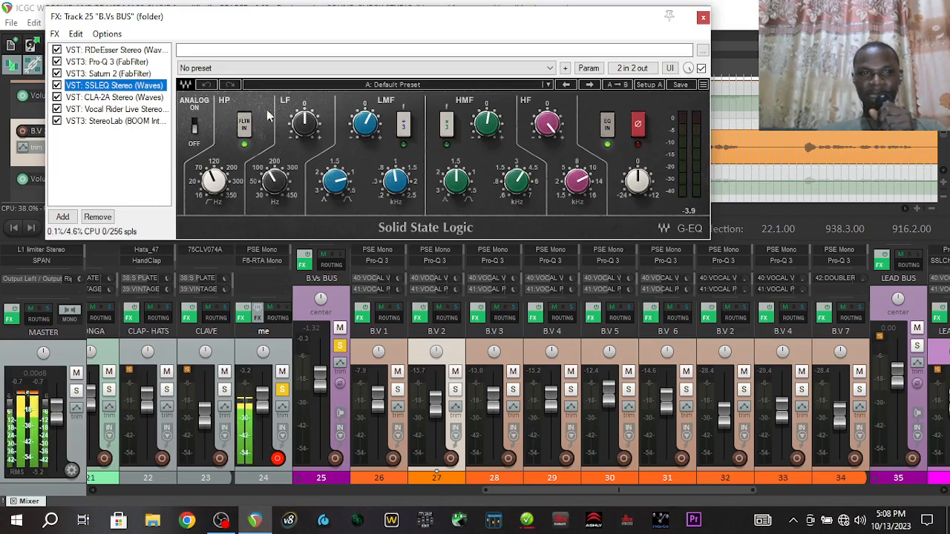
Raise the SSL EQ high-pass to about 102 Hz and check the LF and LMF band values
left_click(230, 192)
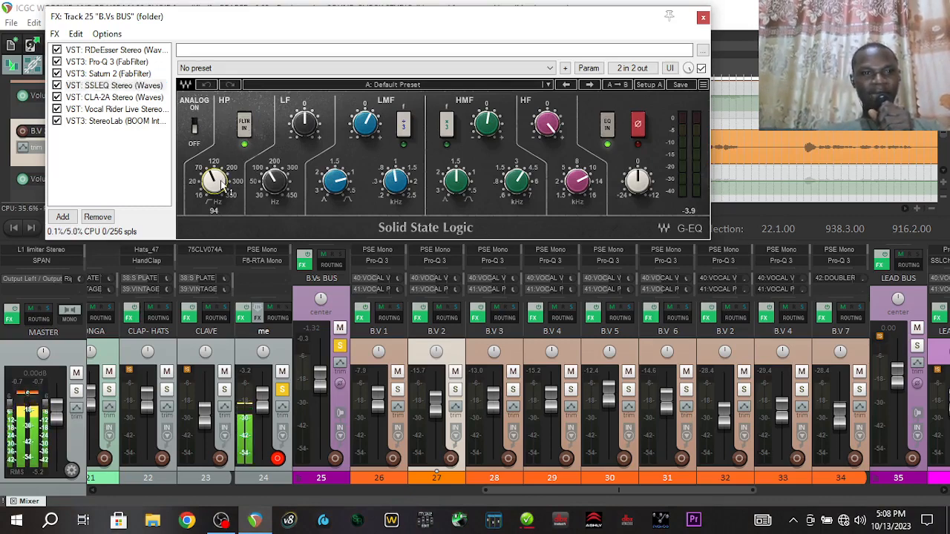
left_click_drag(215, 183, 215, 179)
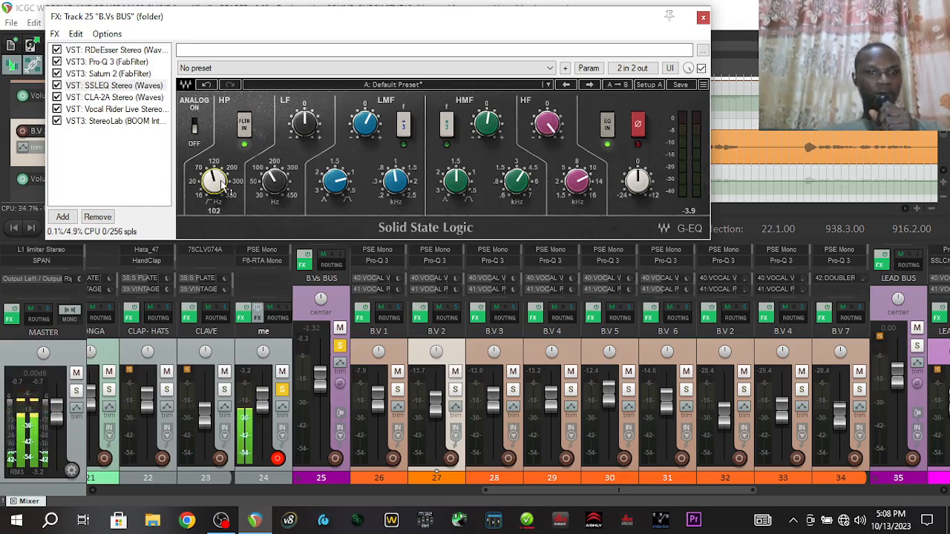
left_click(306, 121)
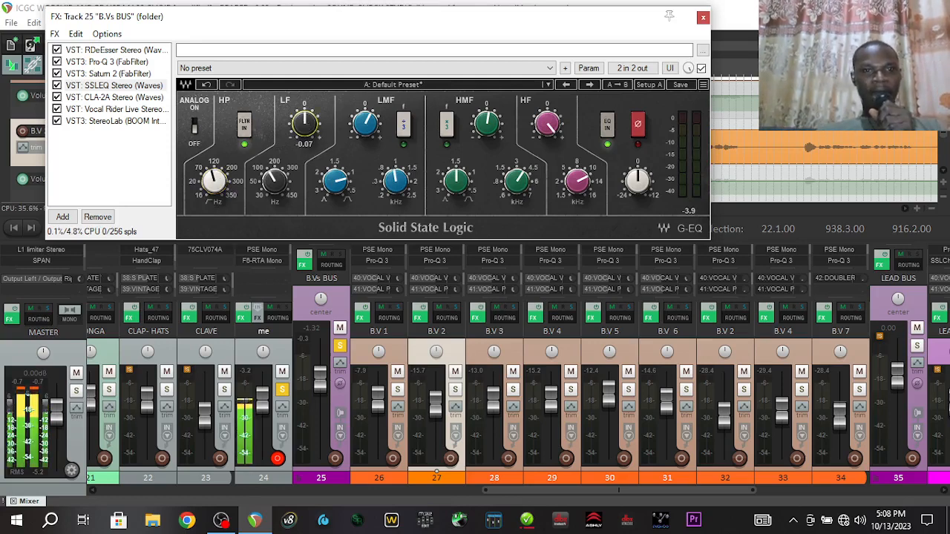
left_click(281, 187)
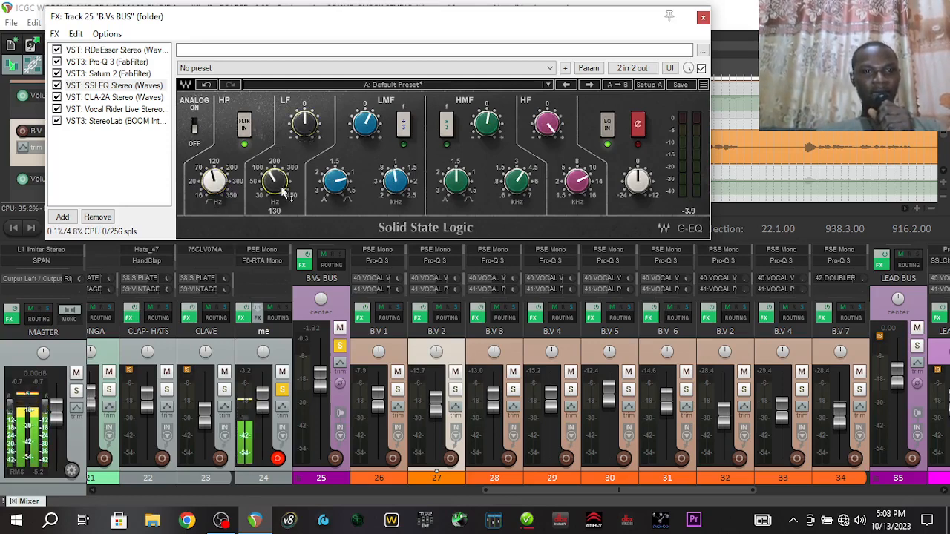
left_click(316, 123)
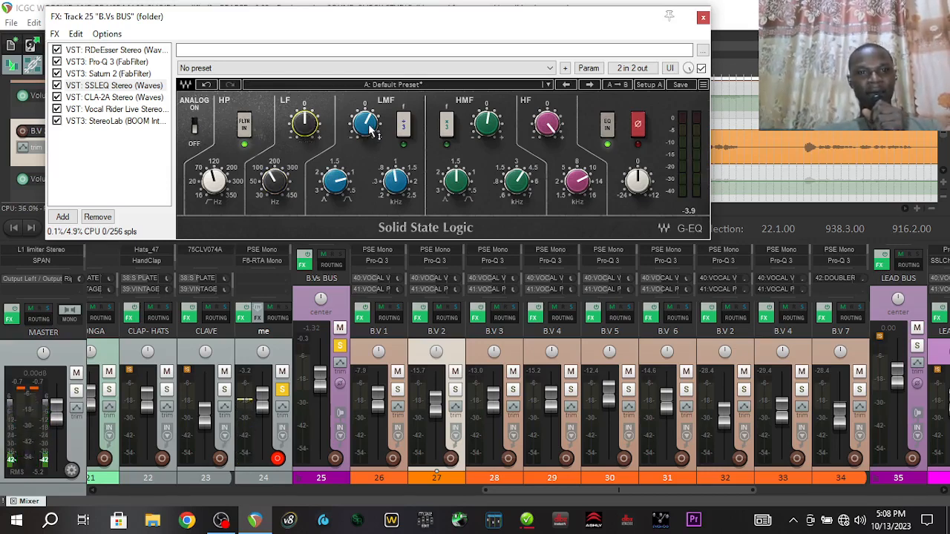
left_click(407, 194)
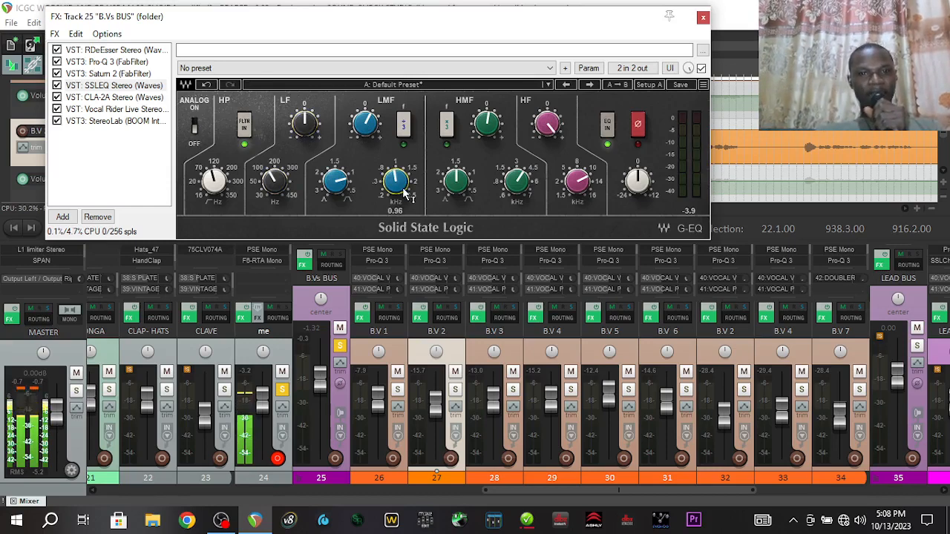
Inspect the remaining SSL EQ bands, then display the CLA-2A Stereo on its Start Me Up preset
mouse_move(335, 191)
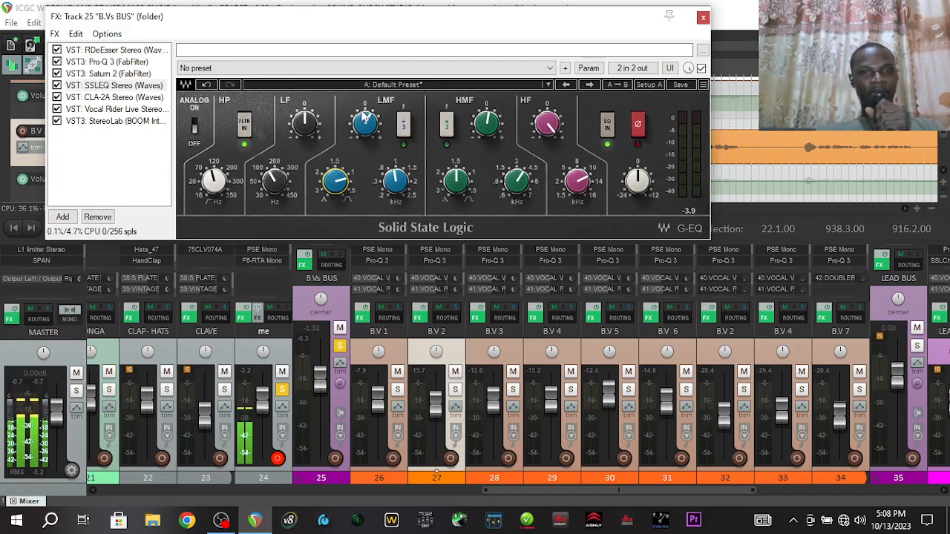
mouse_move(380, 128)
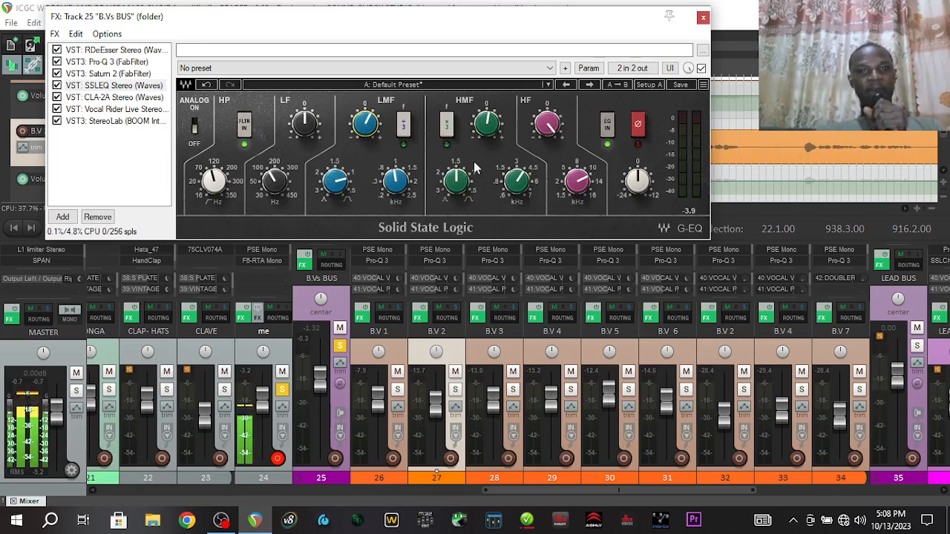
mouse_move(517, 187)
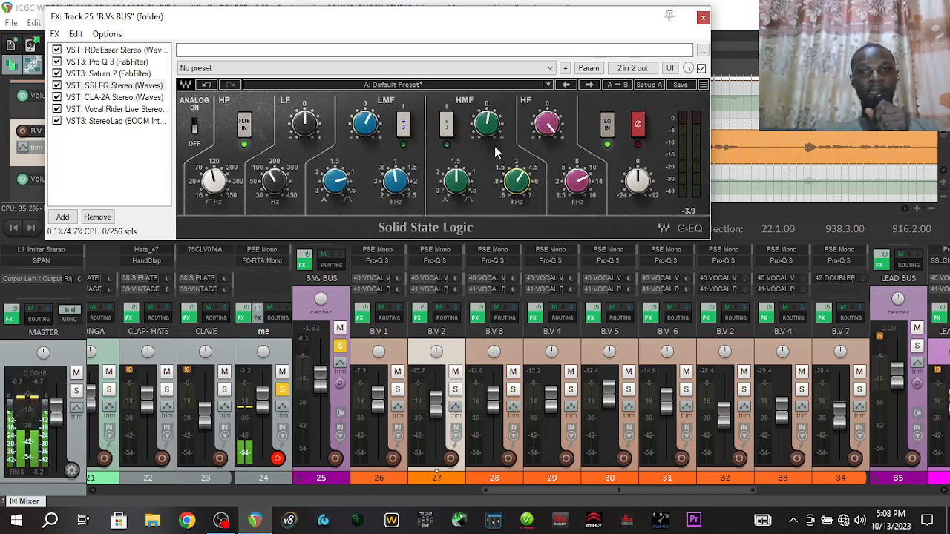
mouse_move(494, 134)
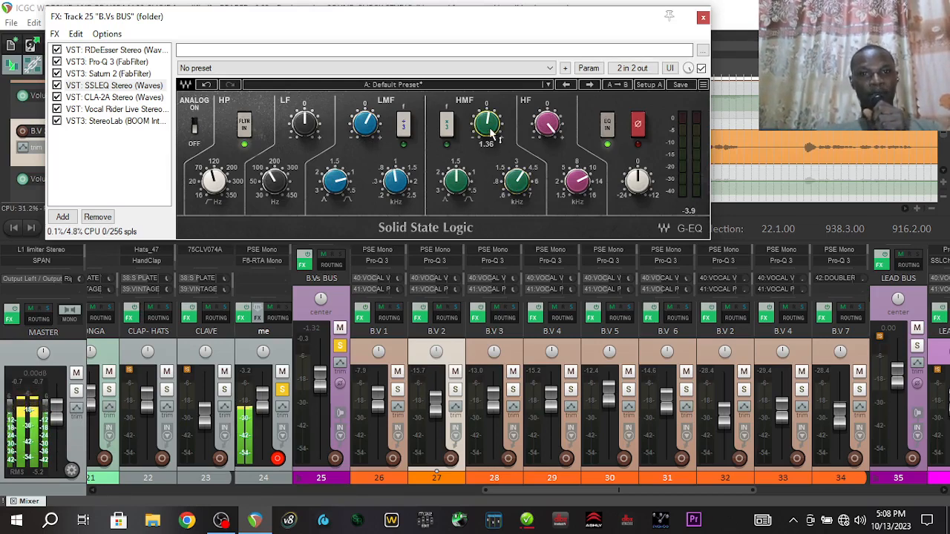
mouse_move(587, 190)
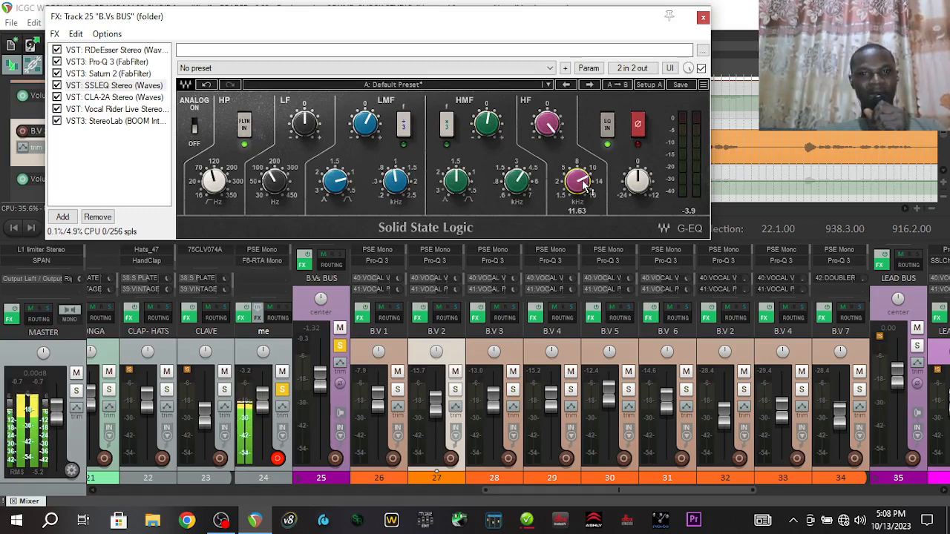
mouse_move(555, 129)
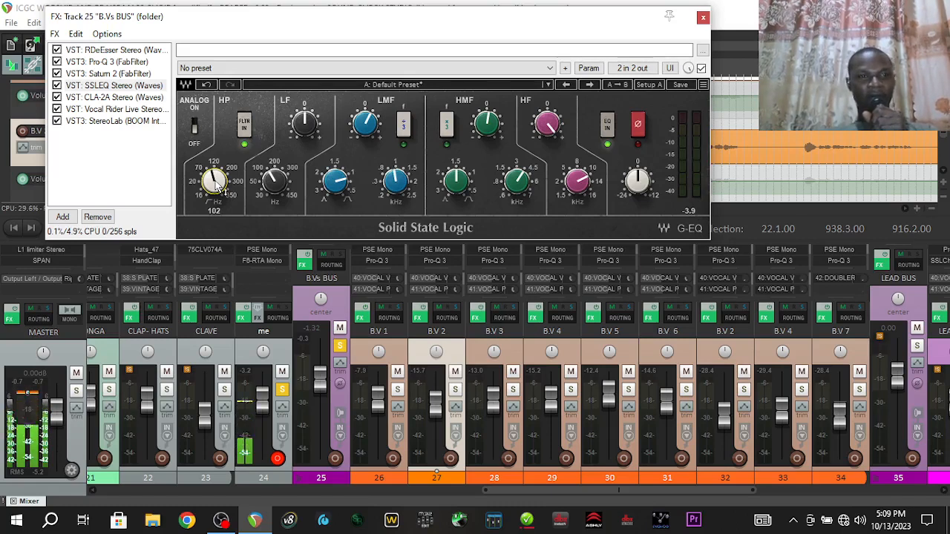
left_click(117, 97)
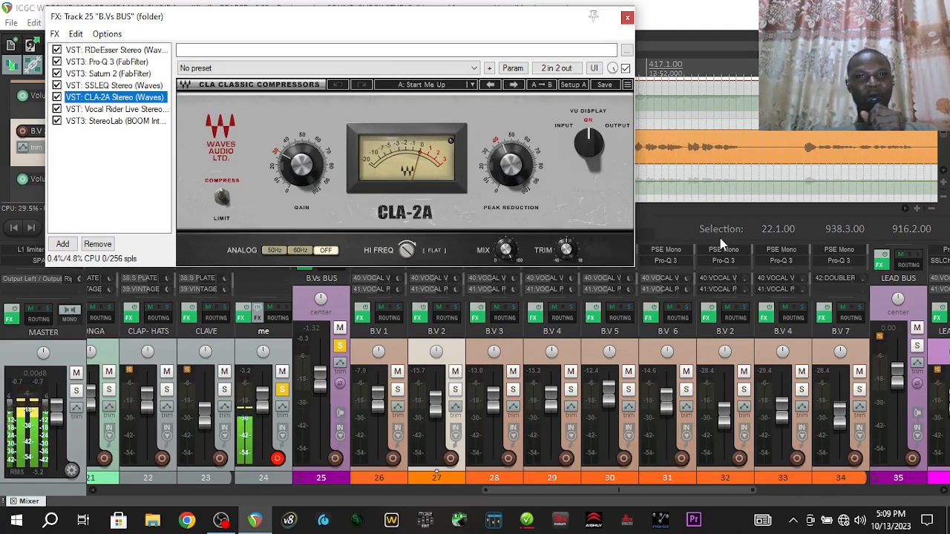
Select the B.V 4 strip, then show Vocal Rider Live Stereo in the B.Vs BUS chain
left_click(804, 272)
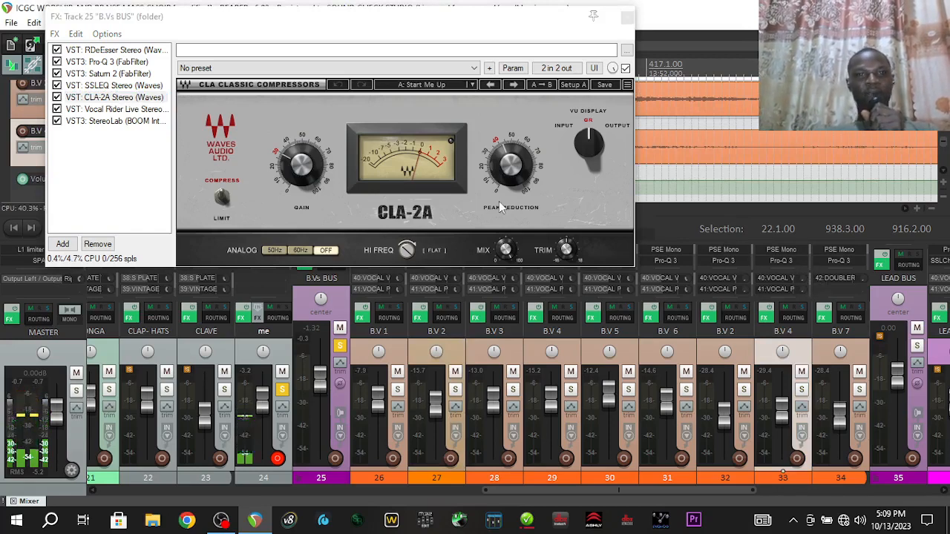
left_click(144, 100)
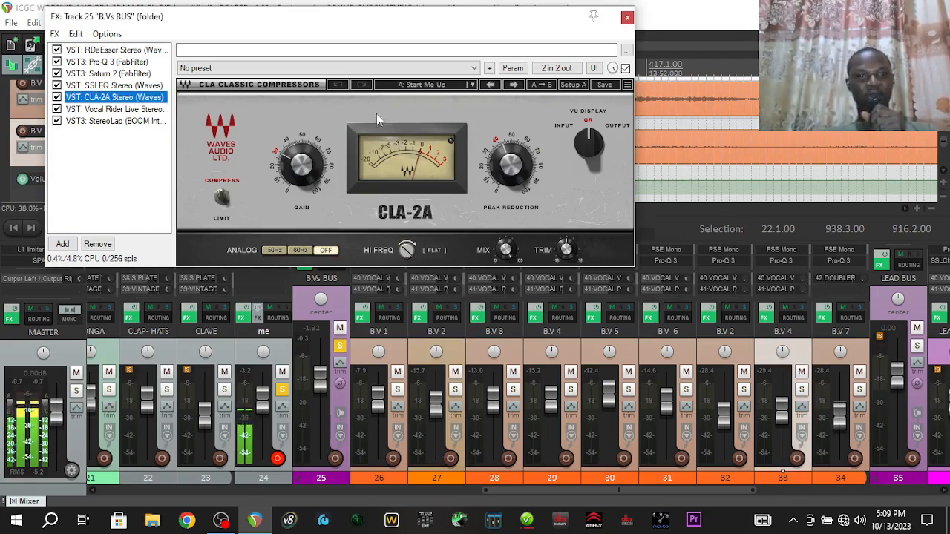
left_click(156, 110)
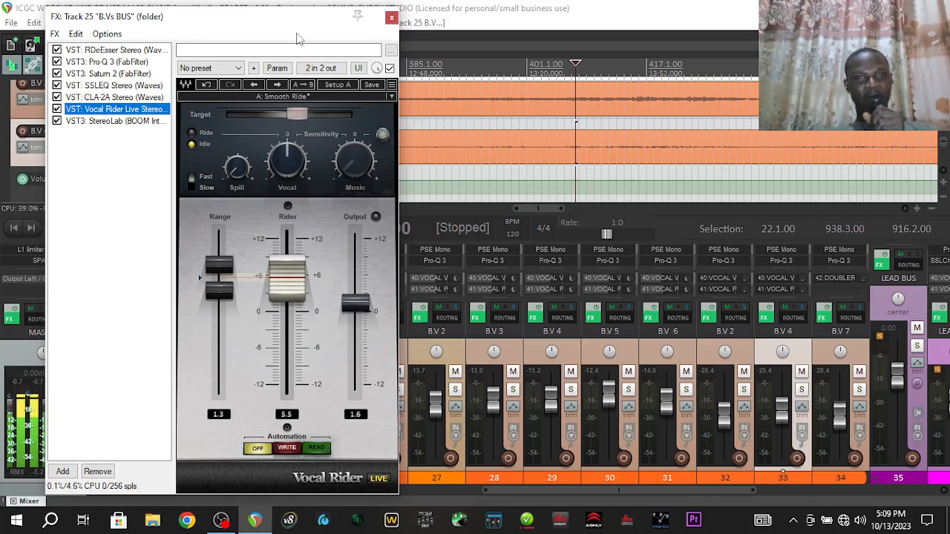
Audition the backing vocals, stop playback, and show BOOM StereoLab in the B.Vs BUS chain
left_click(499, 6)
key("space")
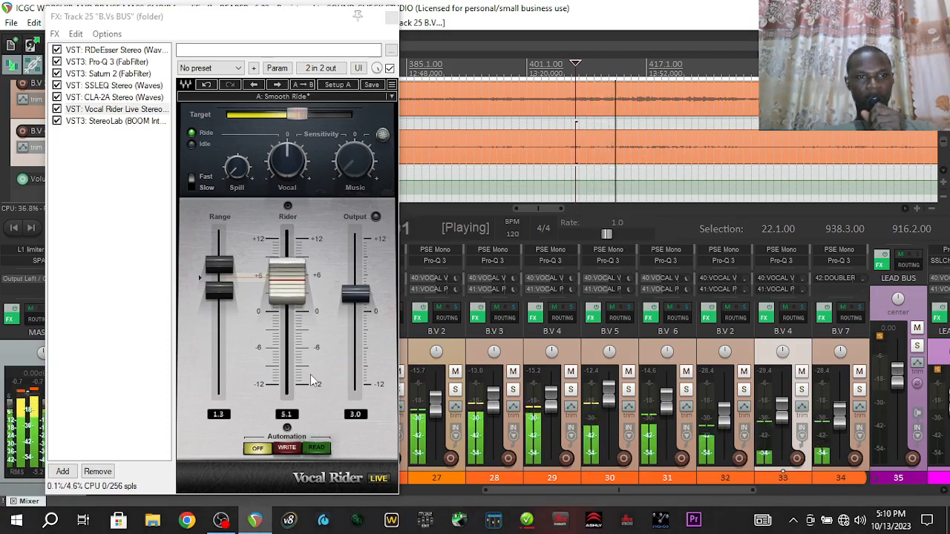
key("space")
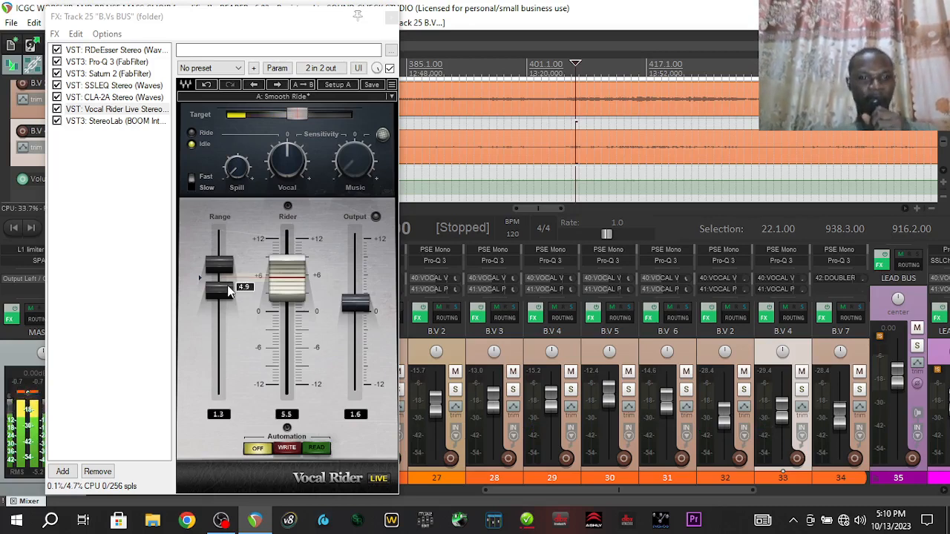
left_click(135, 122)
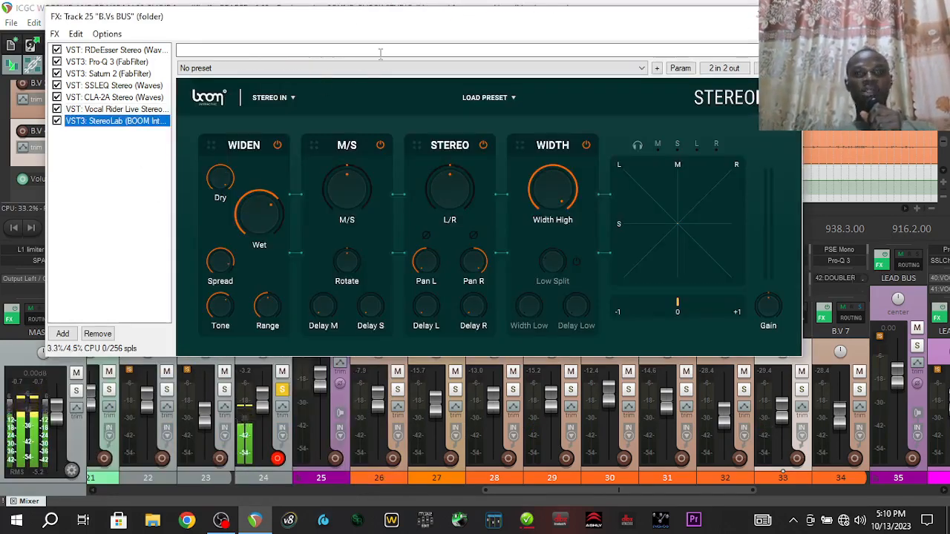
left_click_drag(388, 26, 396, 103)
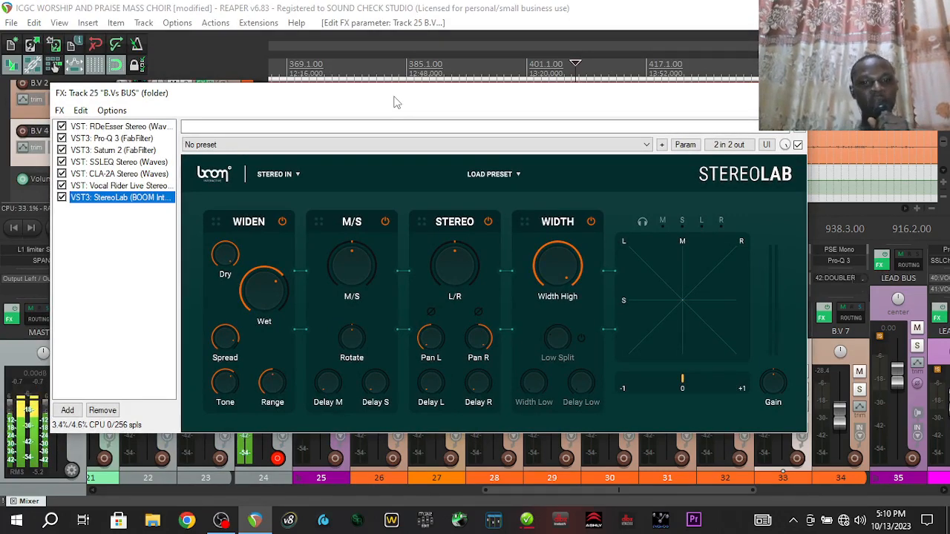
left_click_drag(395, 102, 377, 475)
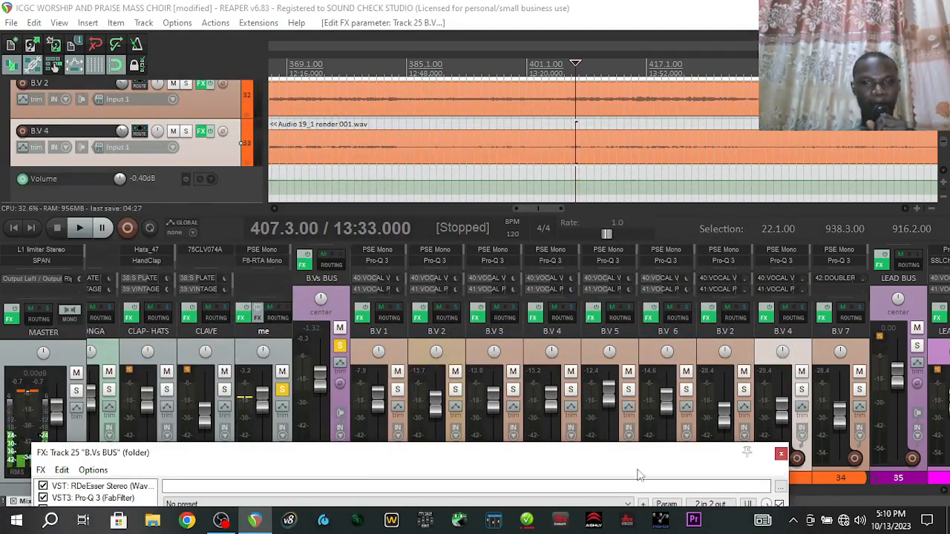
left_click_drag(606, 458, 639, 85)
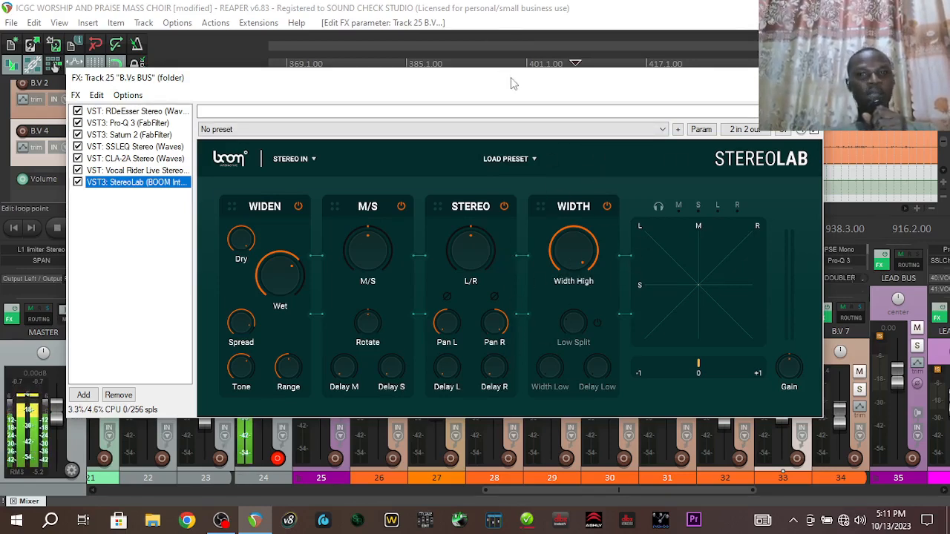
Bypass StereoLab on the B.Vs BUS and arrange its effects windows
left_click_drag(511, 77, 441, 52)
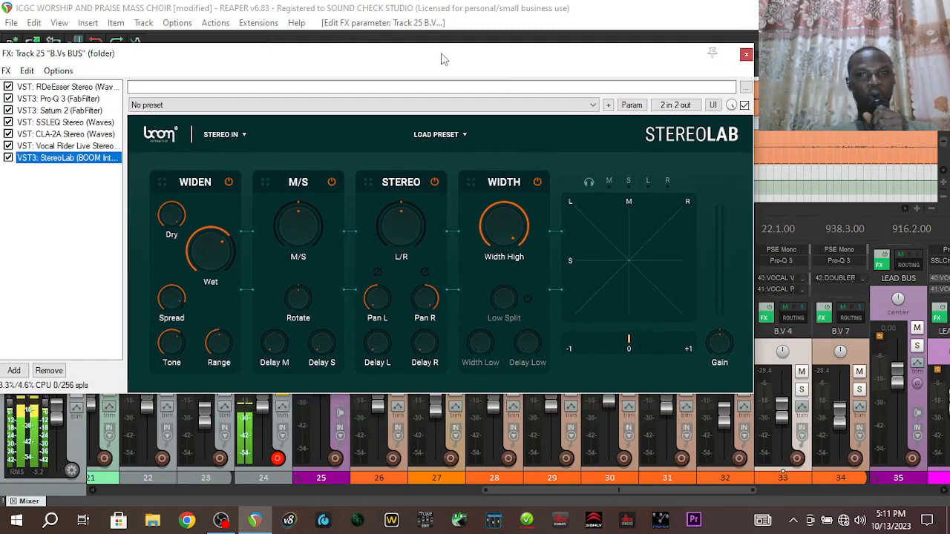
left_click(744, 105)
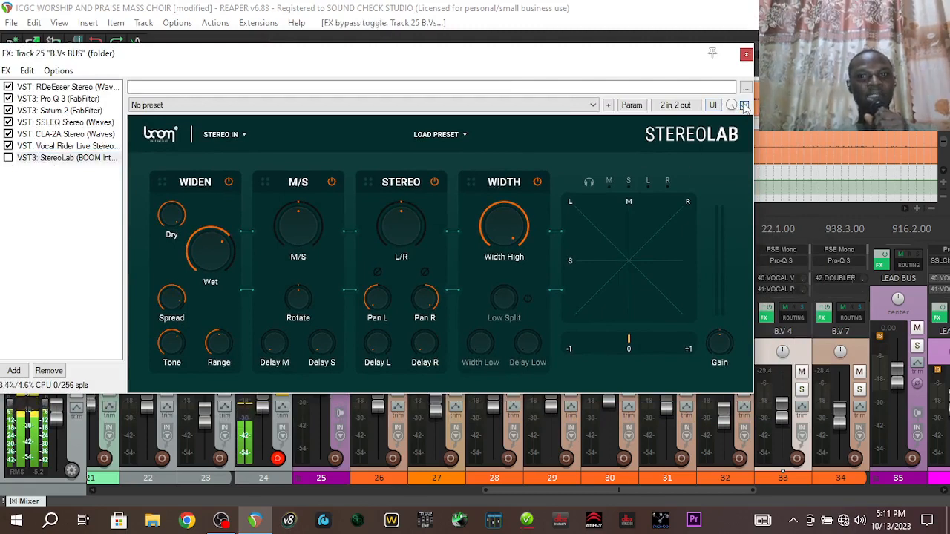
left_click(533, 7)
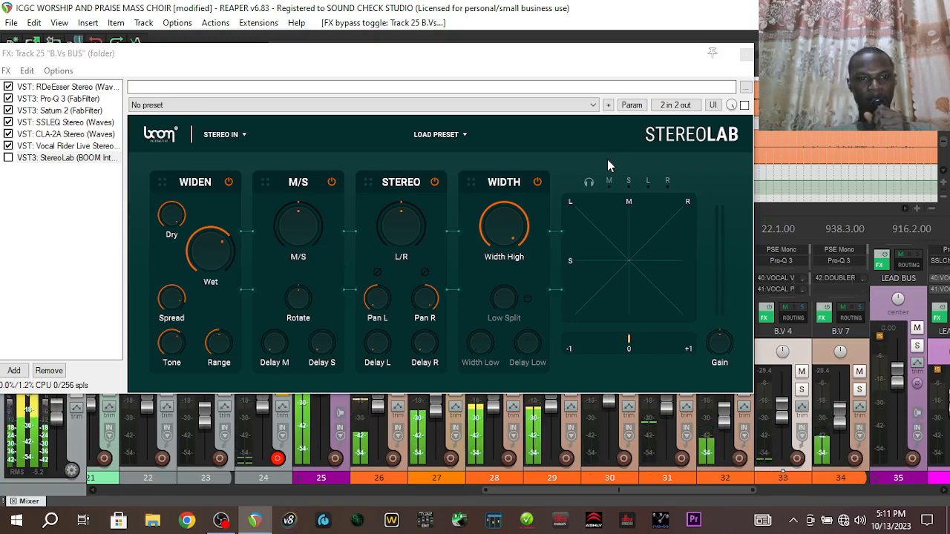
left_click_drag(578, 69, 597, 29)
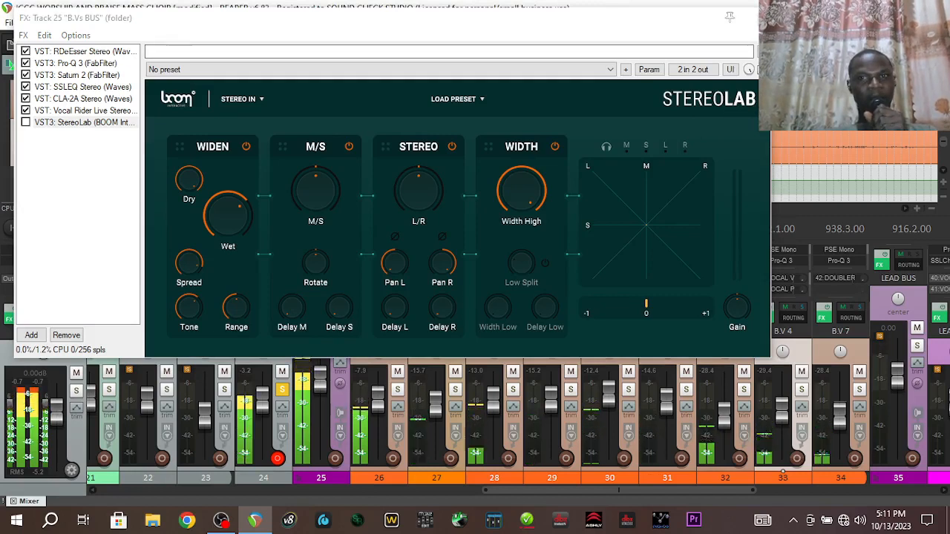
A/B StereoLab by toggling it on, off and on again, leaving it enabled
left_click(26, 122)
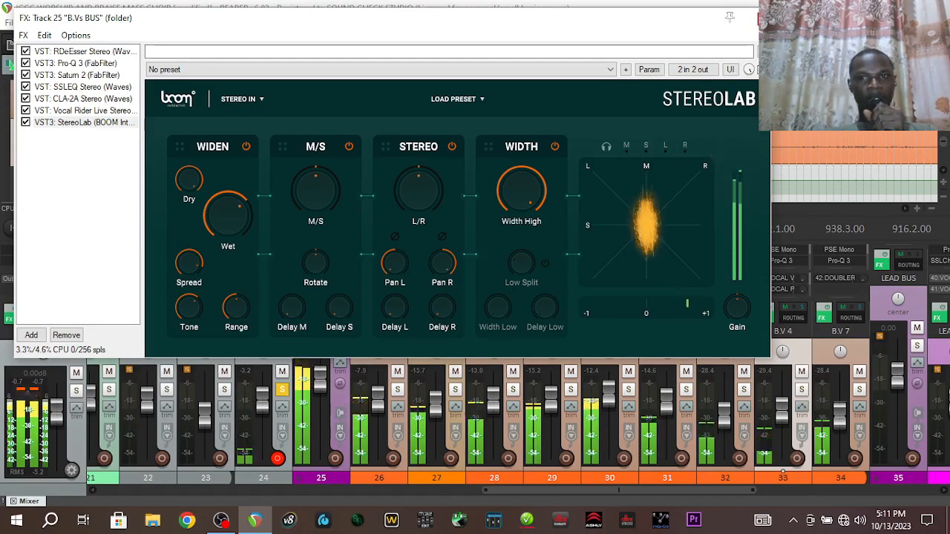
left_click(26, 123)
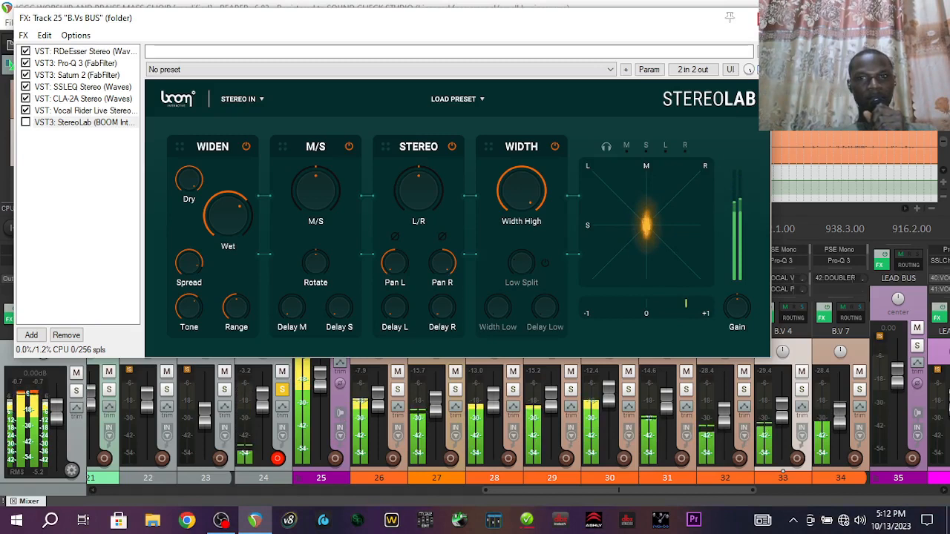
left_click(26, 122)
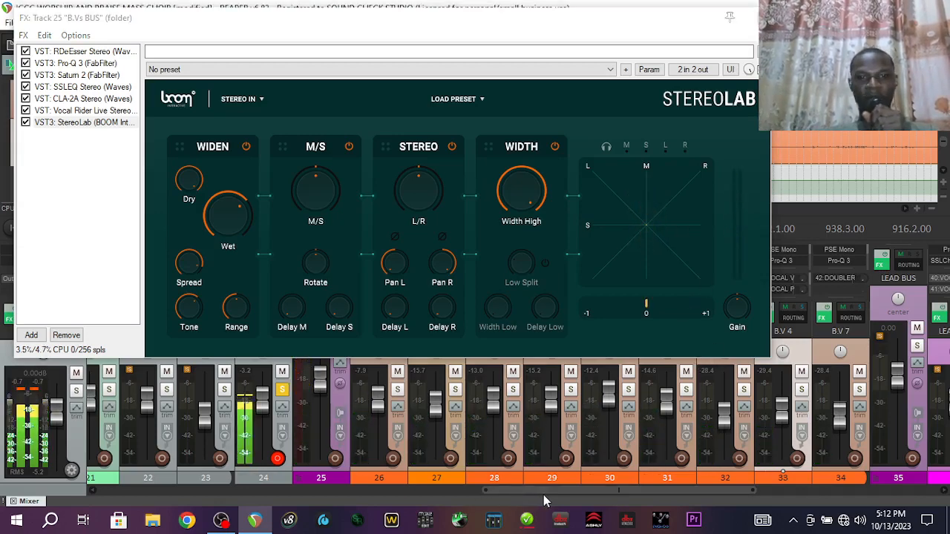
left_click_drag(544, 495, 736, 490)
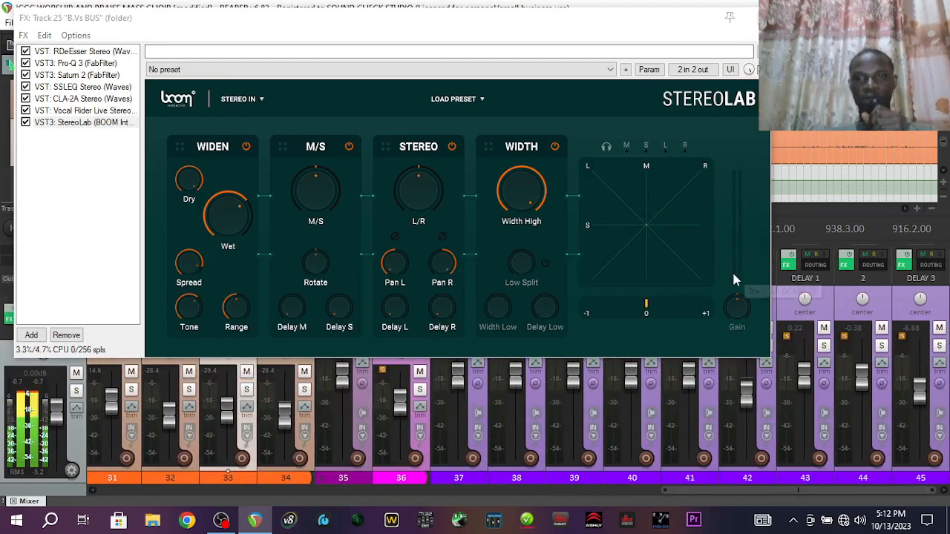
left_click_drag(644, 24, 454, 37)
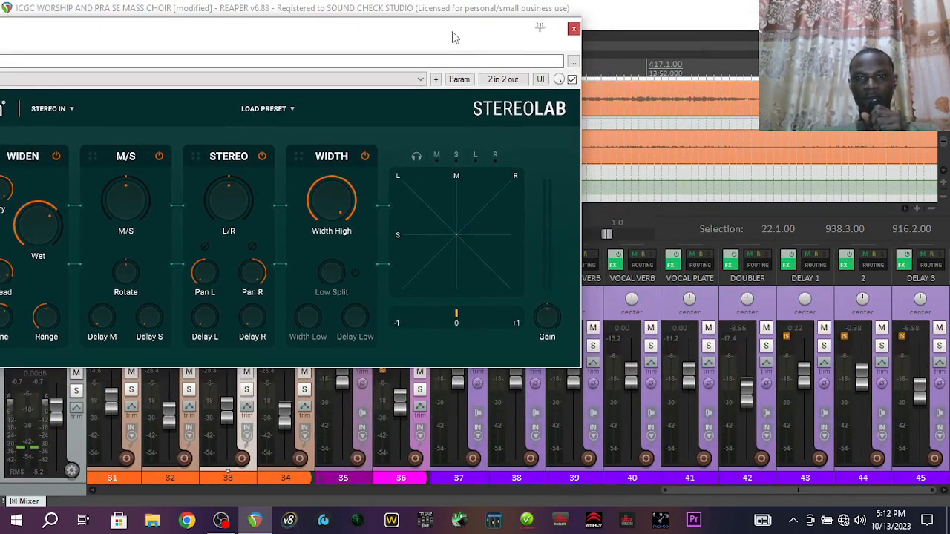
Review ValhallaVintageVerb in the VOCAL VERB return's FX chain, then close that chain
left_click(615, 261)
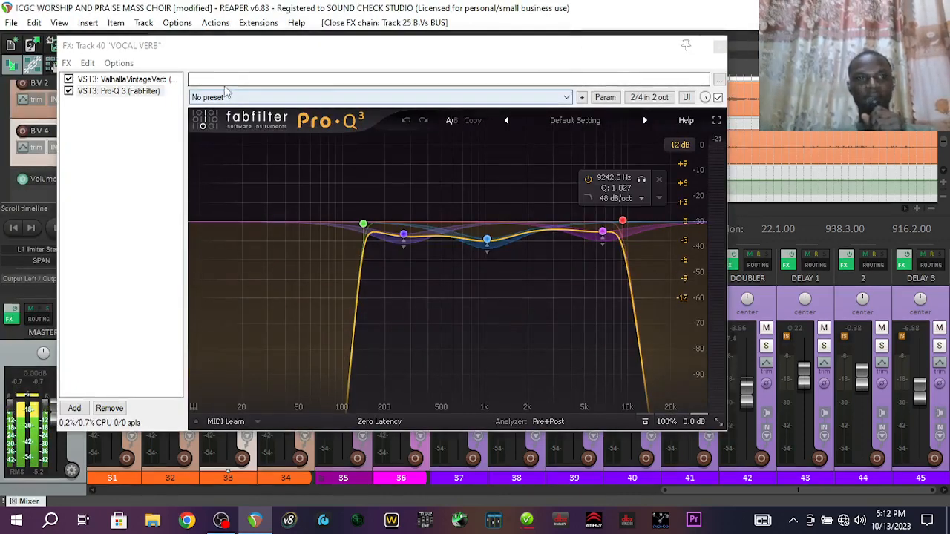
left_click(154, 80)
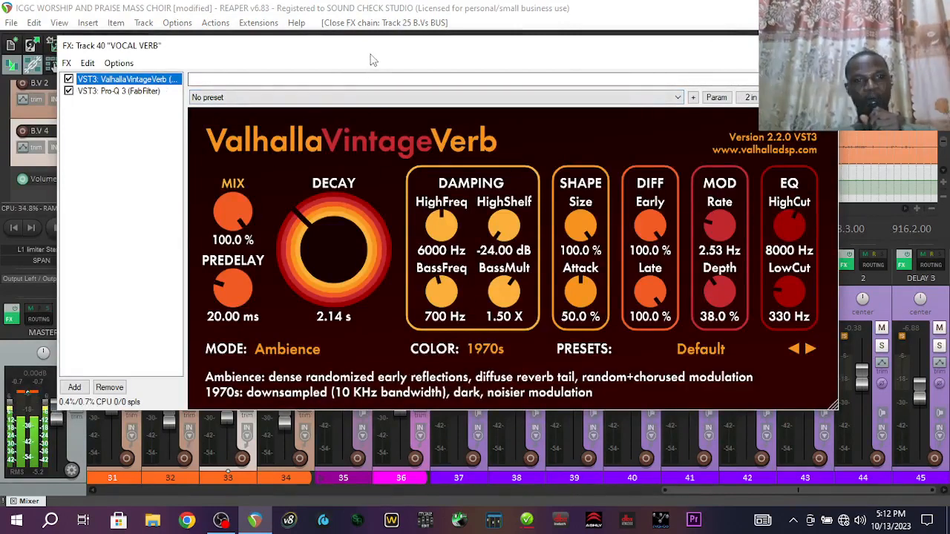
left_click_drag(373, 59, 357, 59)
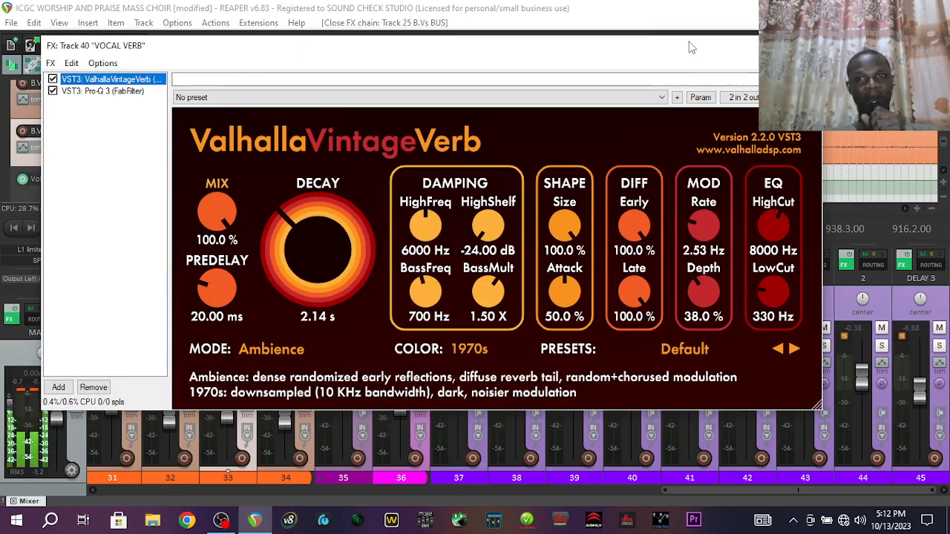
left_click_drag(688, 47, 594, 63)
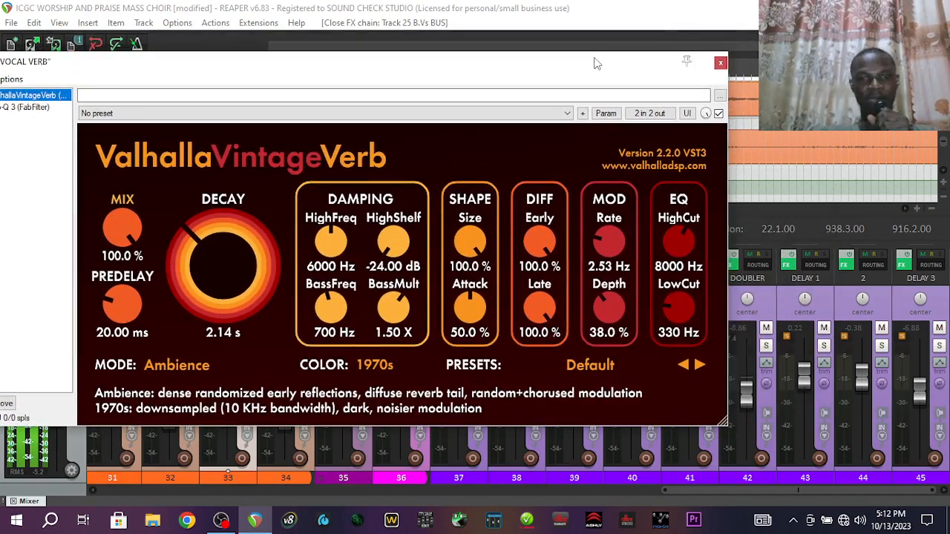
left_click(720, 62)
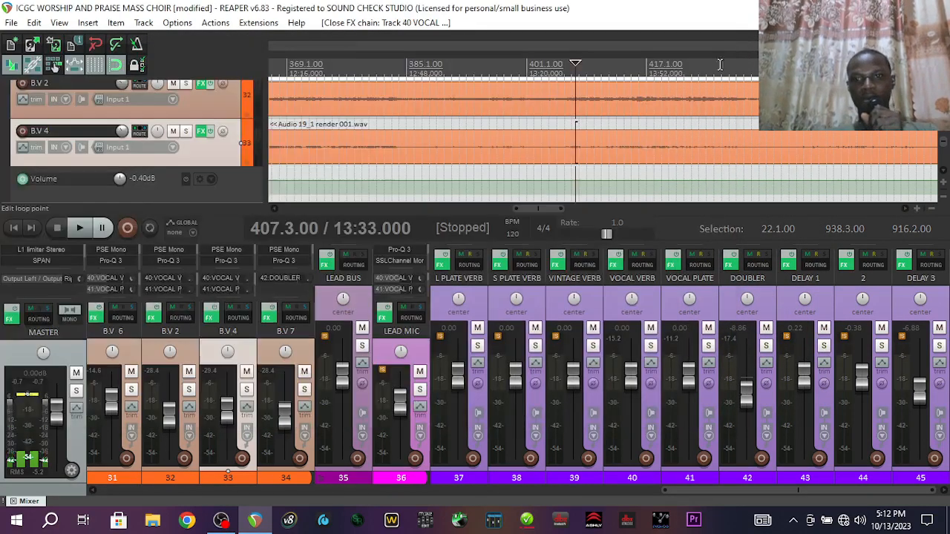
left_click(670, 264)
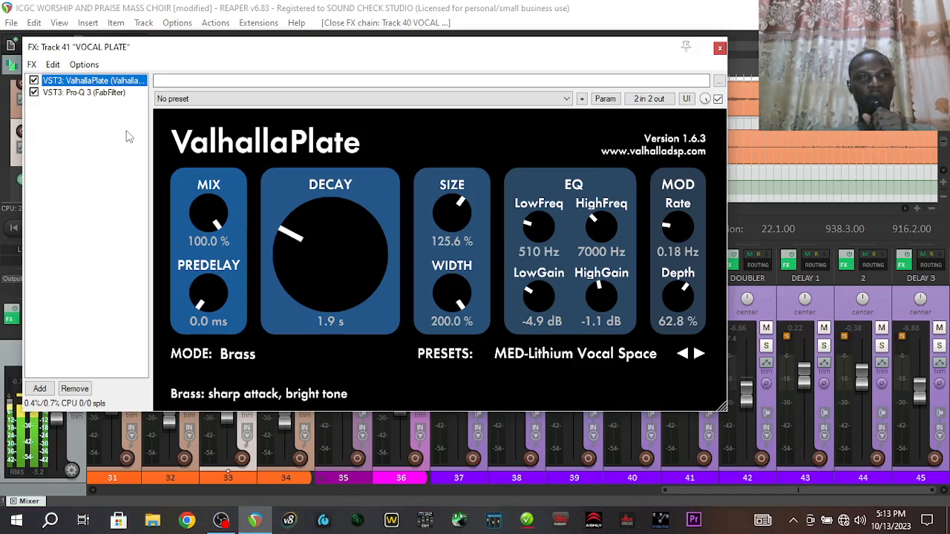
left_click(102, 95)
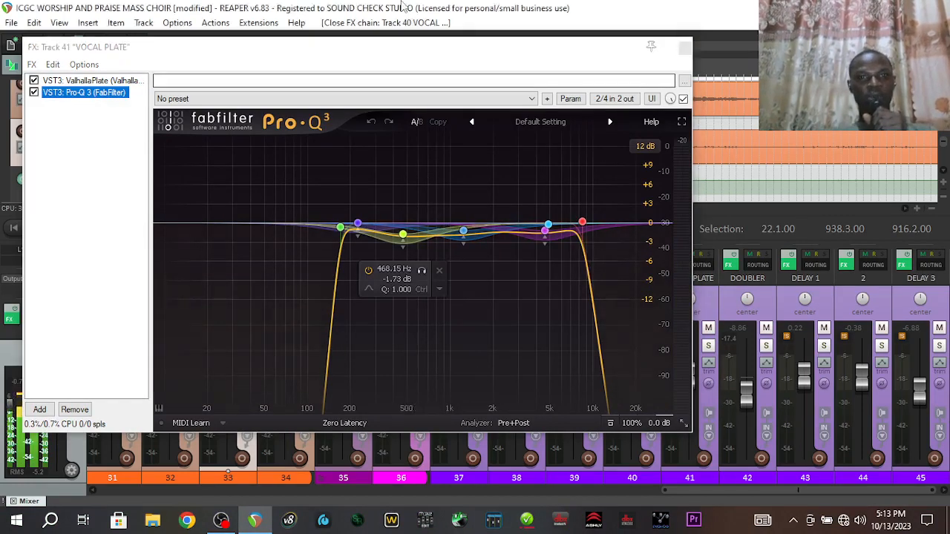
left_click(402, 14)
key("space")
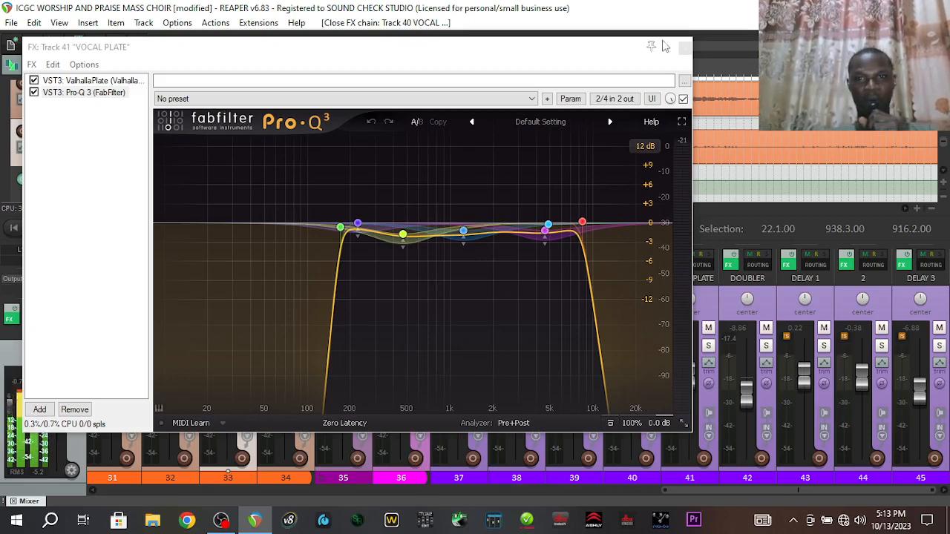
left_click(685, 49)
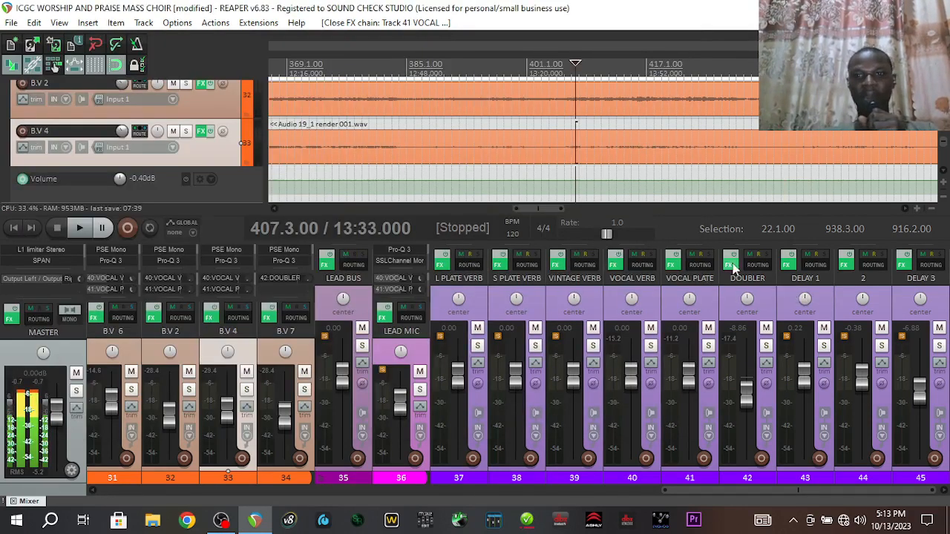
Open DOUBLER's EchoBoy chain, solo DOUBLER, and raise its fader to -5.38 dB
left_click(731, 264)
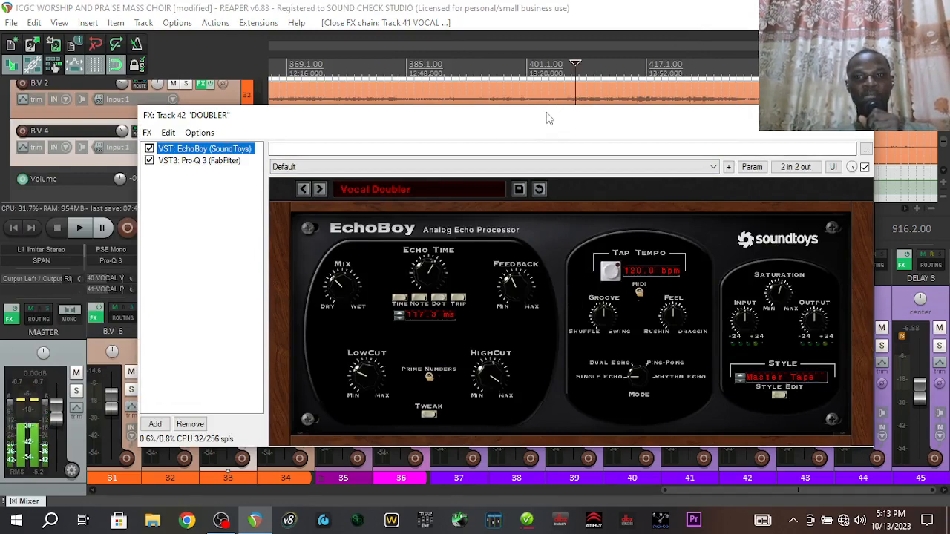
left_click_drag(548, 119, 472, 63)
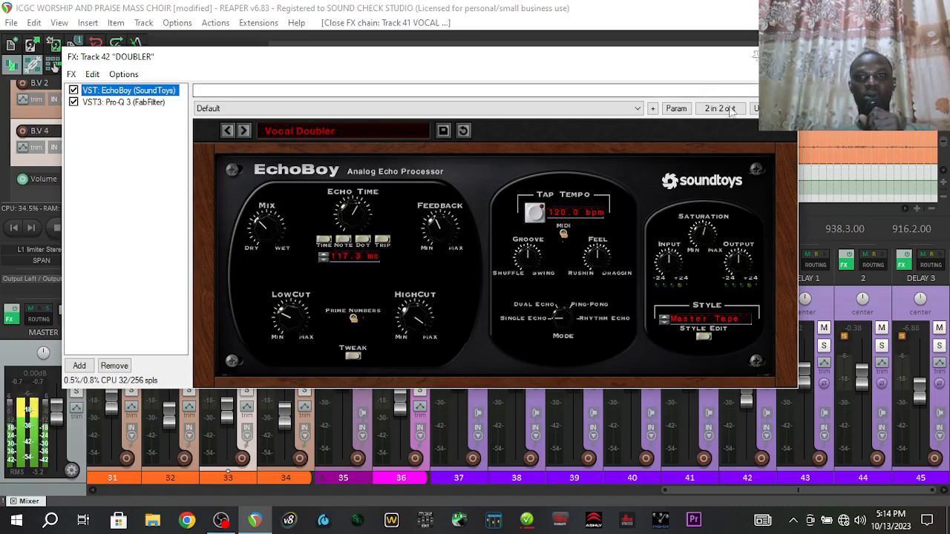
left_click_drag(640, 64, 522, 65)
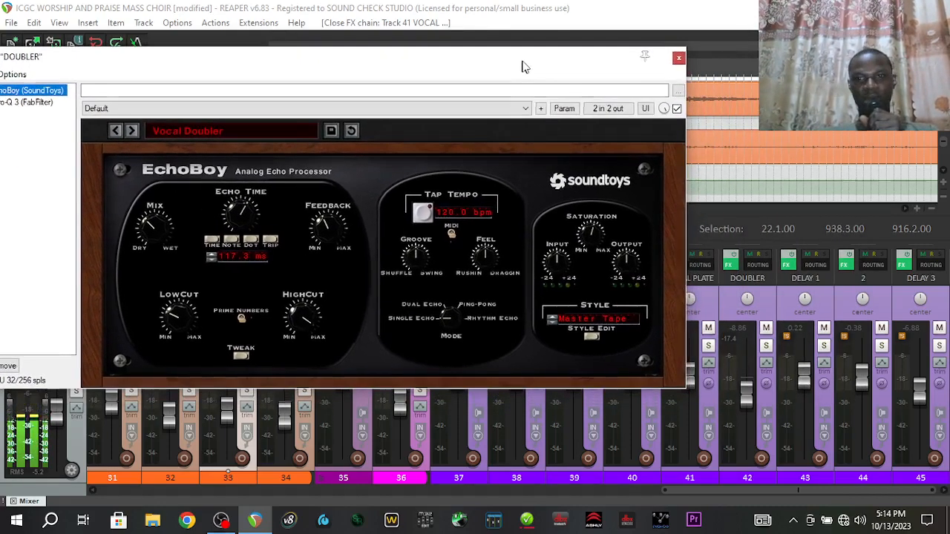
left_click(766, 346)
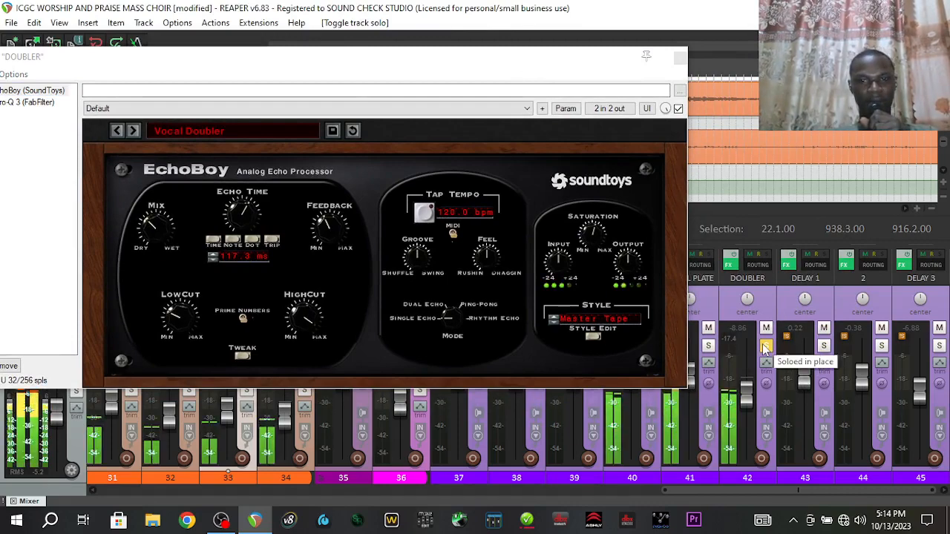
left_click_drag(749, 490, 446, 525)
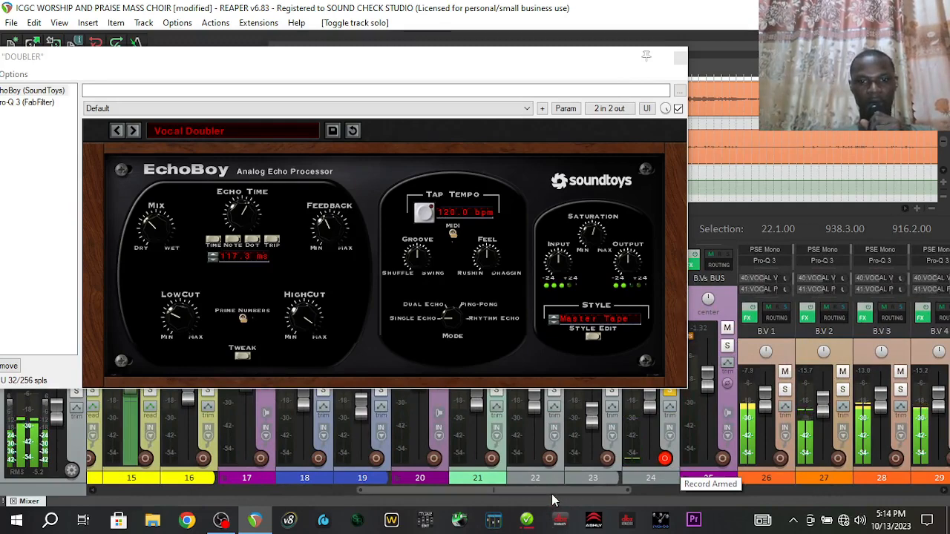
left_click_drag(553, 501, 820, 427)
left_click_drag(856, 397, 856, 384)
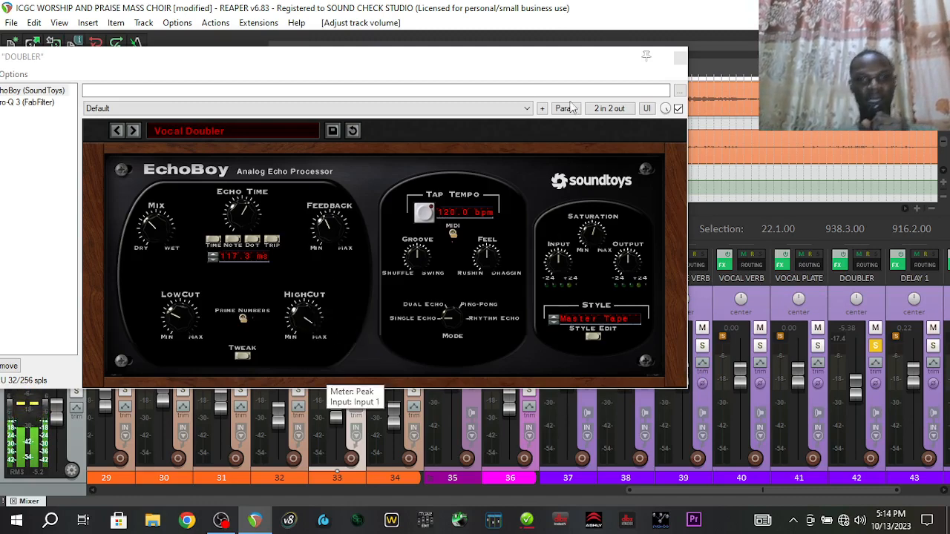
Close the DOUBLER chain, unsolo it, and play the mix with only VOCAL PLATE soloed
left_click(679, 58)
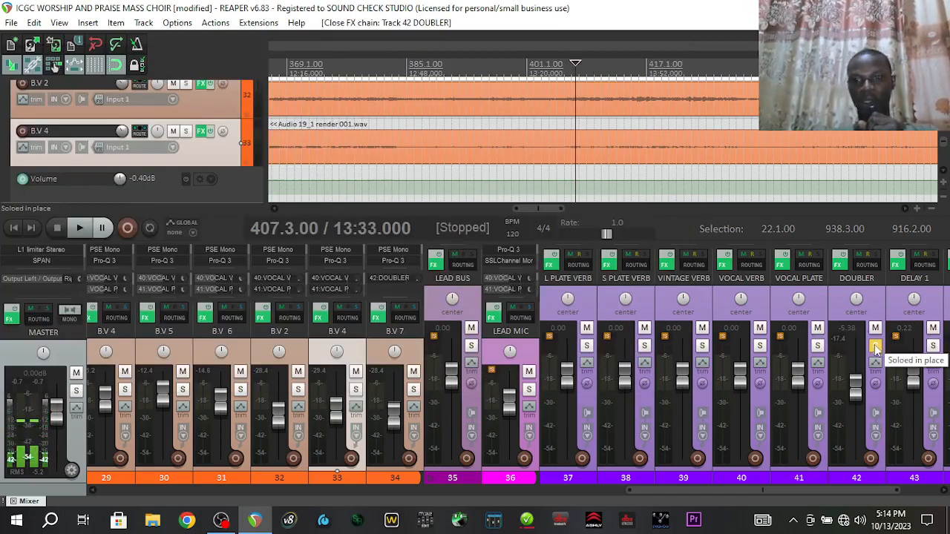
left_click(875, 346)
left_click(817, 346)
key("space")
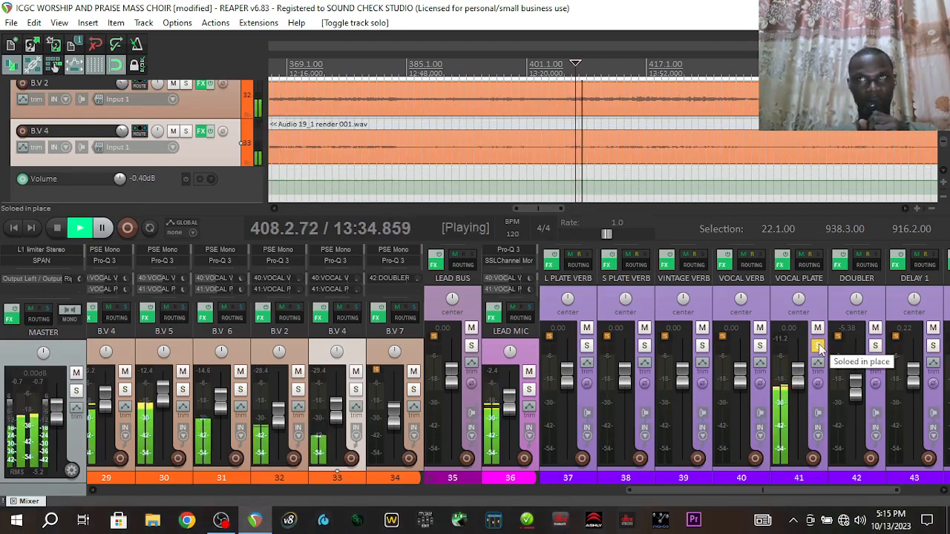
left_click(784, 266)
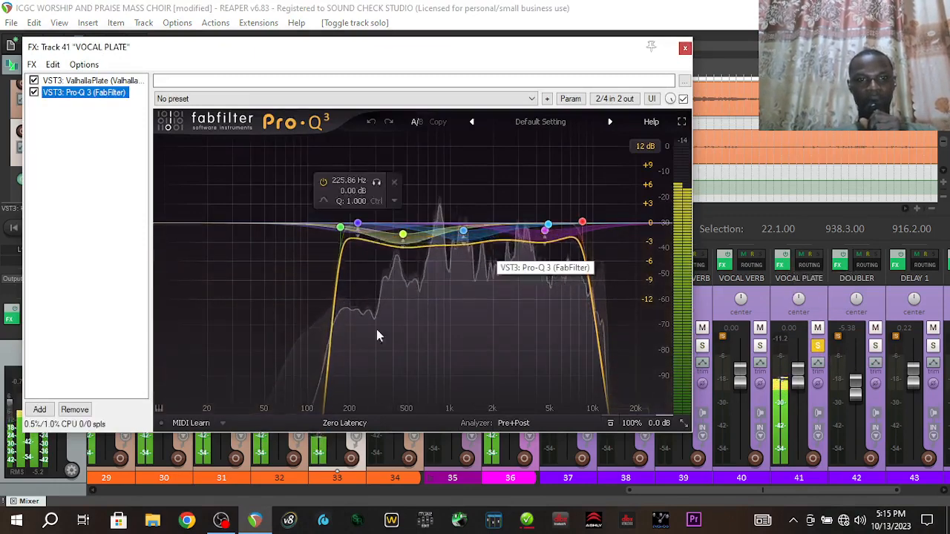
Check ValhallaPlate on VOCAL PLATE, restart playback, and move the solo to VOCAL VERB
left_click(93, 80)
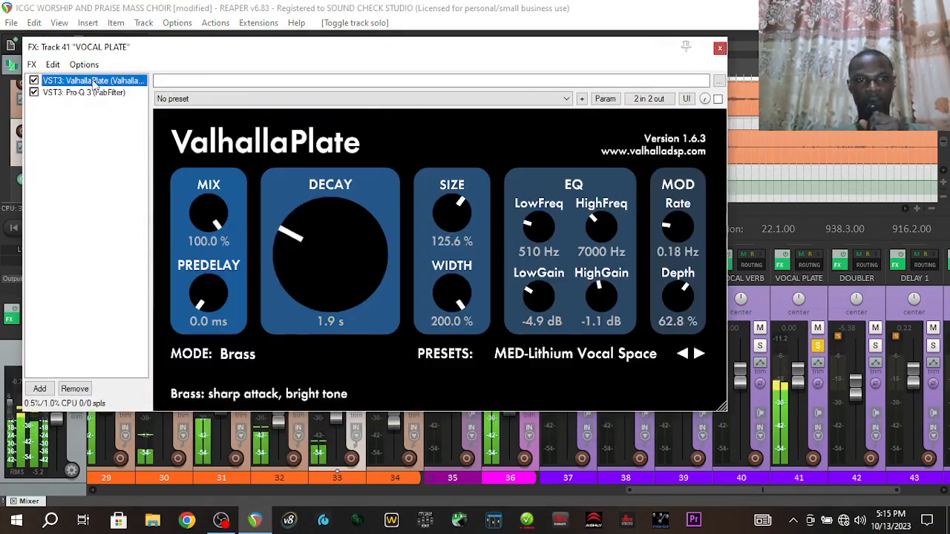
left_click(719, 48)
key("space")
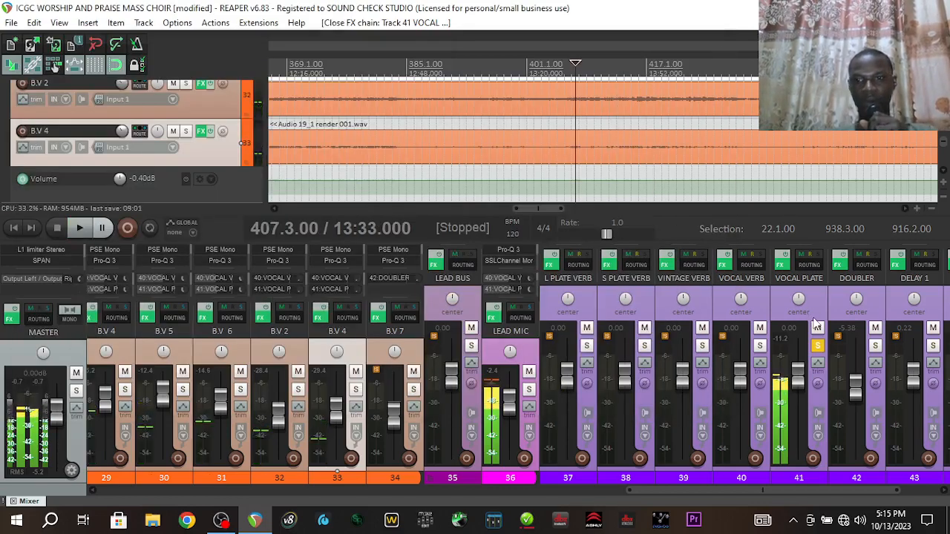
key("space")
key("space")
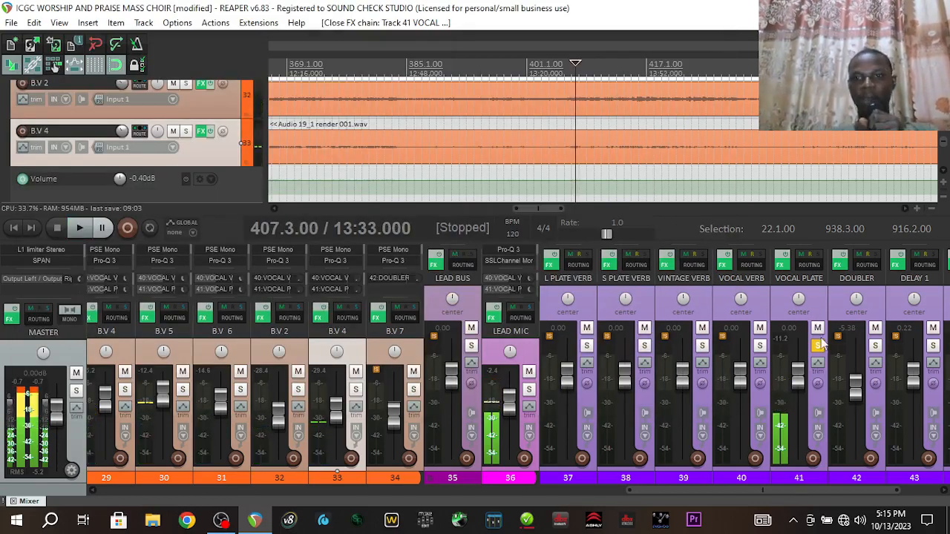
left_click(818, 346)
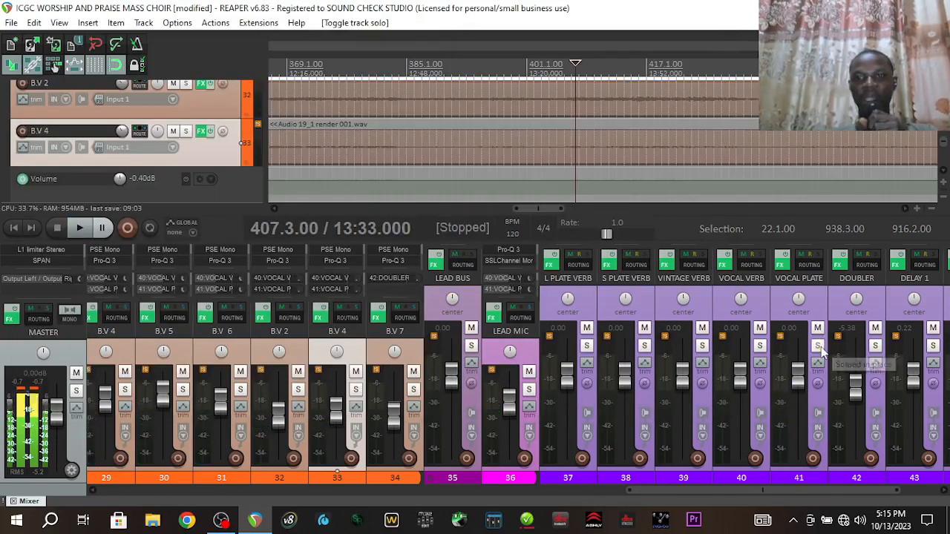
left_click(759, 346)
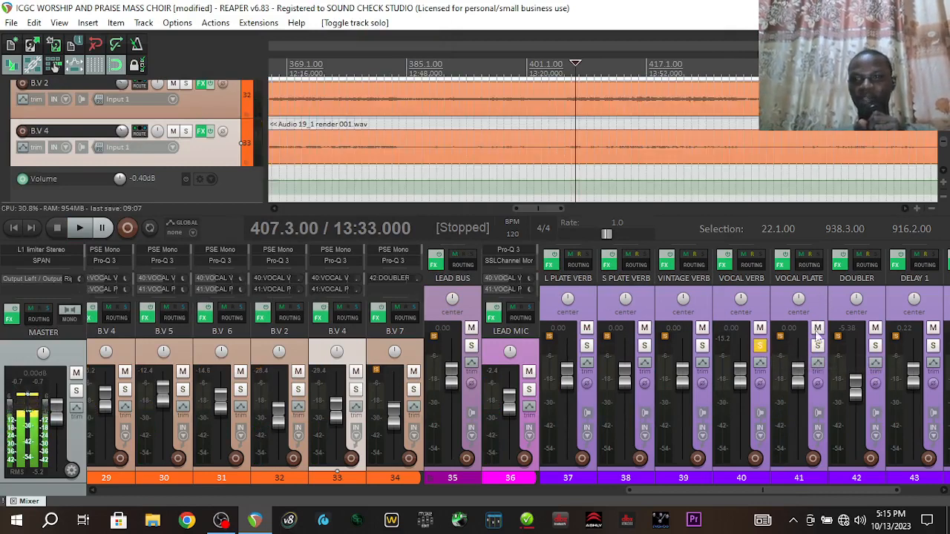
Inspect the Pro-Q 3 EQ on the VOCAL VERB return, close its chain, and clear its solo
left_click(726, 269)
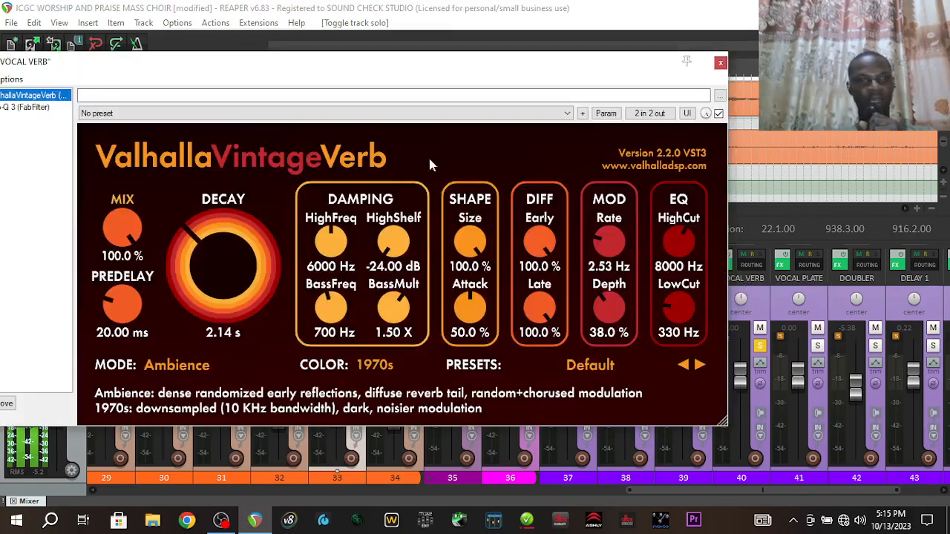
left_click_drag(299, 66, 386, 44)
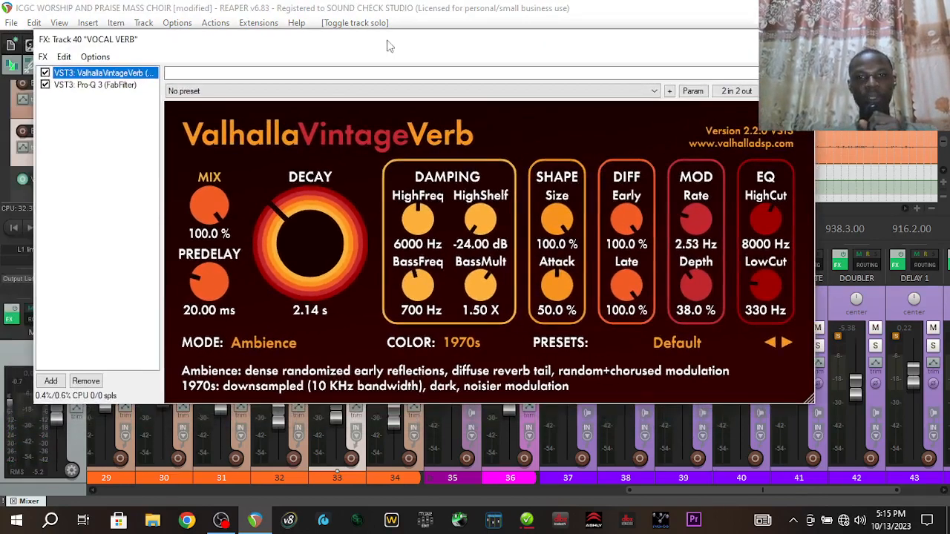
left_click(511, 9)
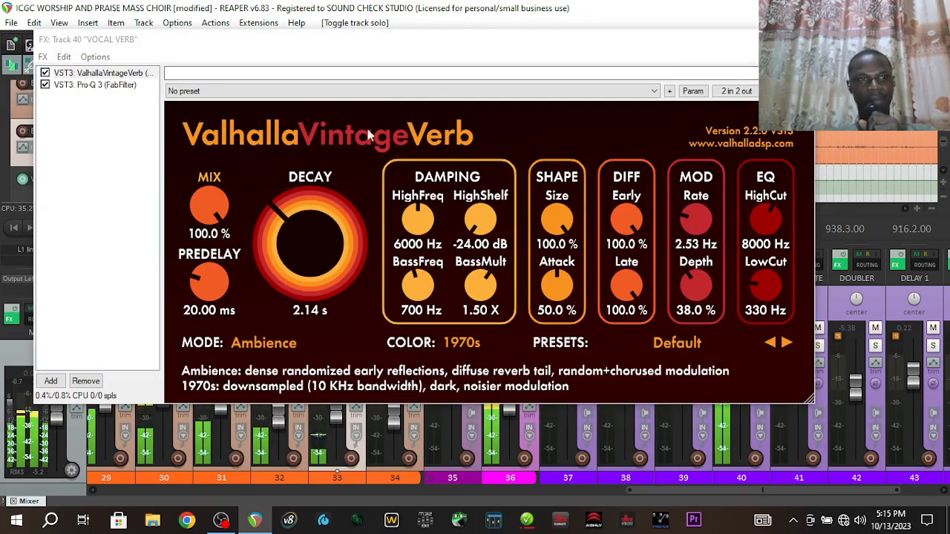
left_click(152, 85)
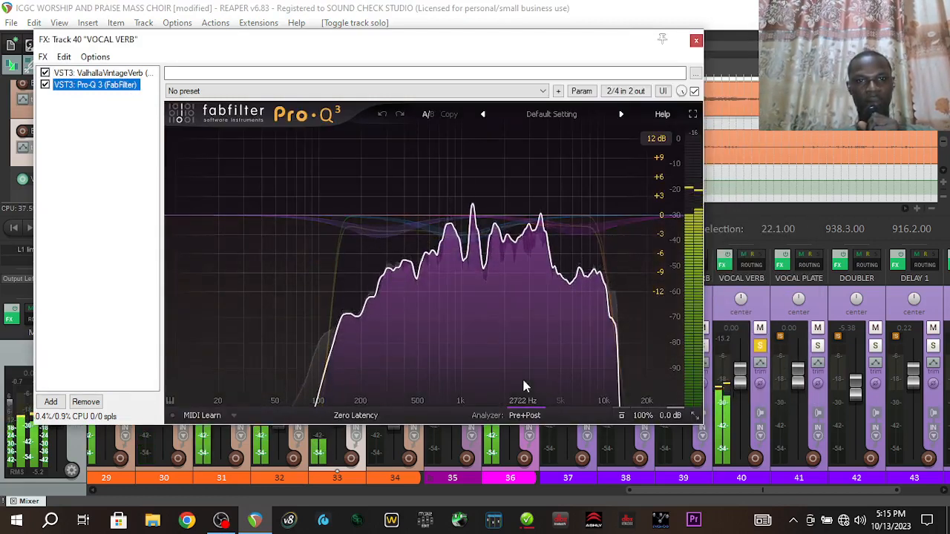
left_click(696, 41)
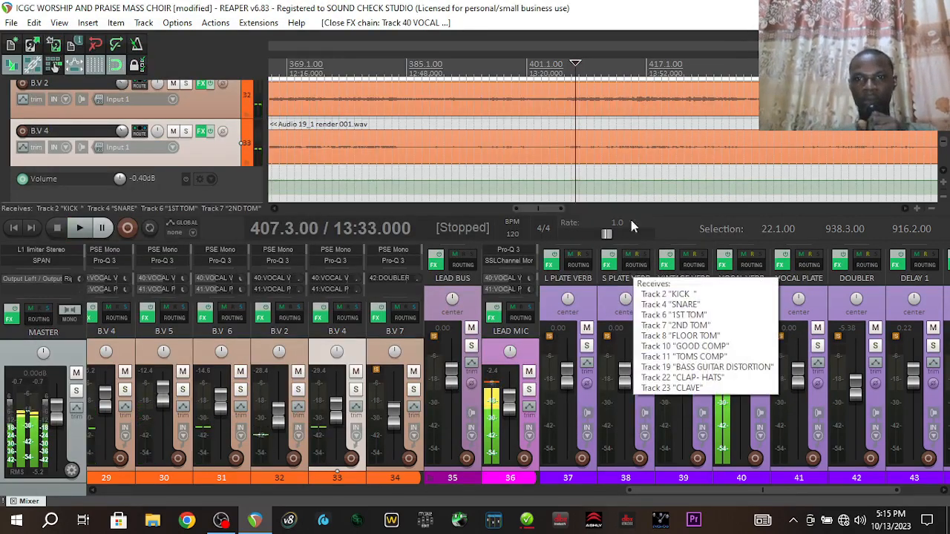
left_click(759, 346)
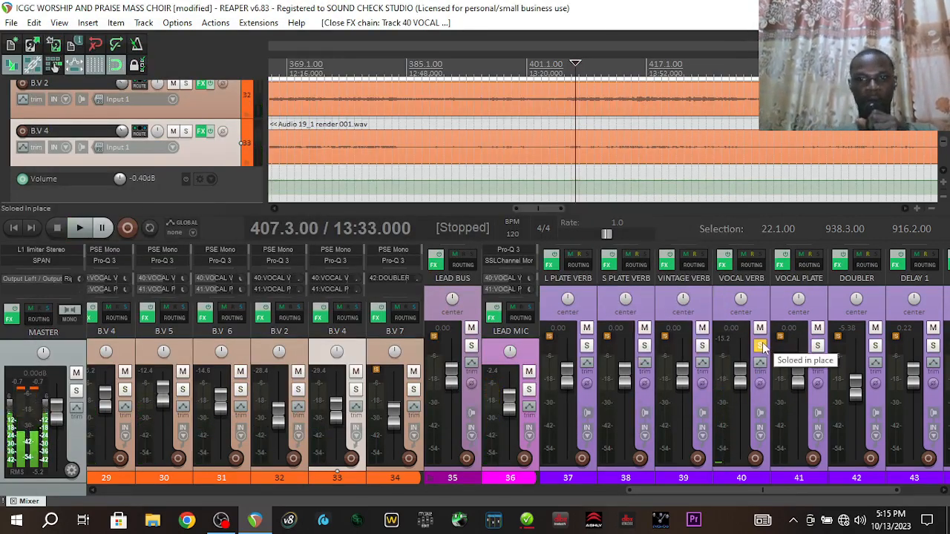
left_click(759, 346)
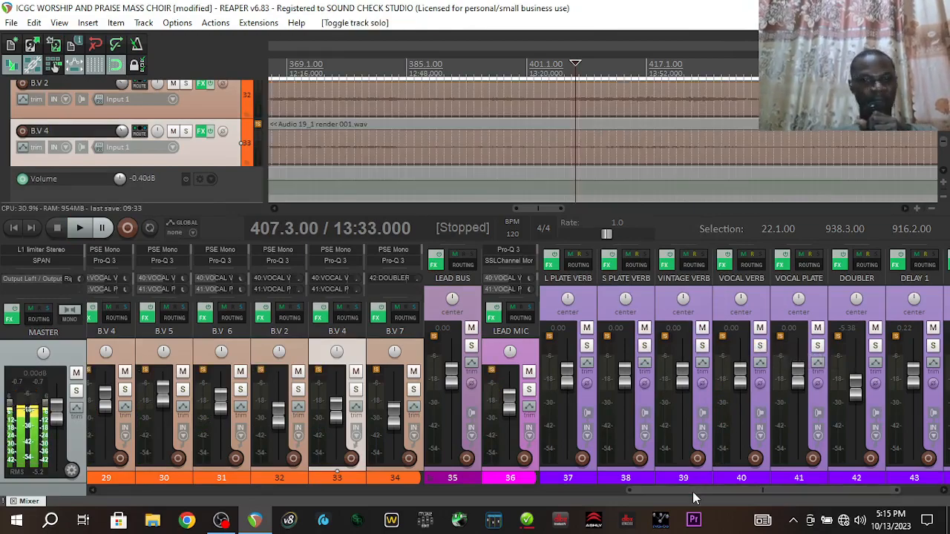
Audition the B.Vs BUS solo, then unsolo it and the me track and replay the full mix
left_click_drag(692, 492, 505, 491)
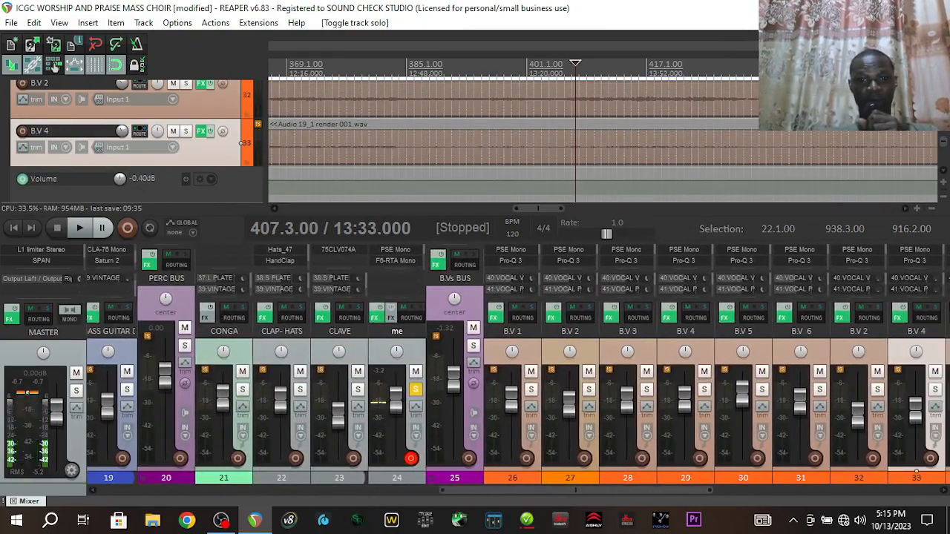
left_click(473, 347)
key("space")
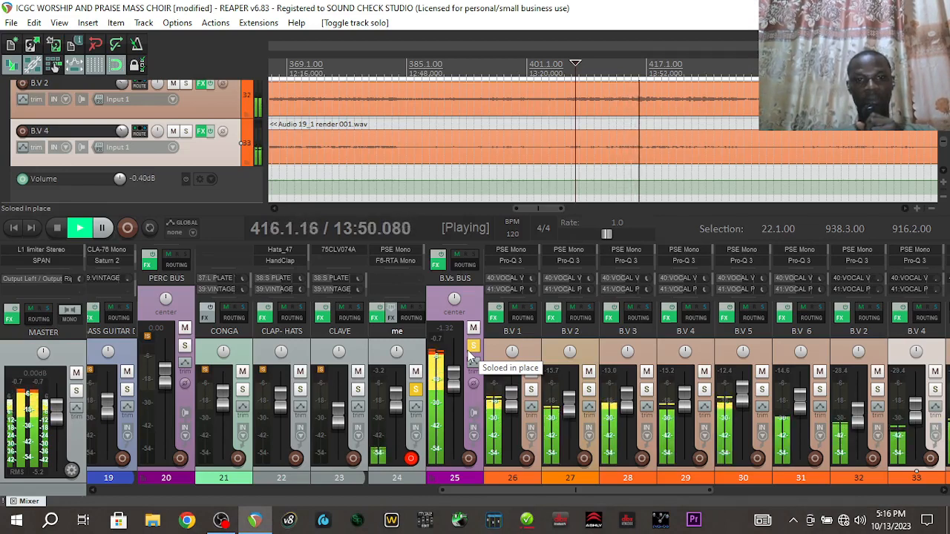
key("space")
left_click(472, 347)
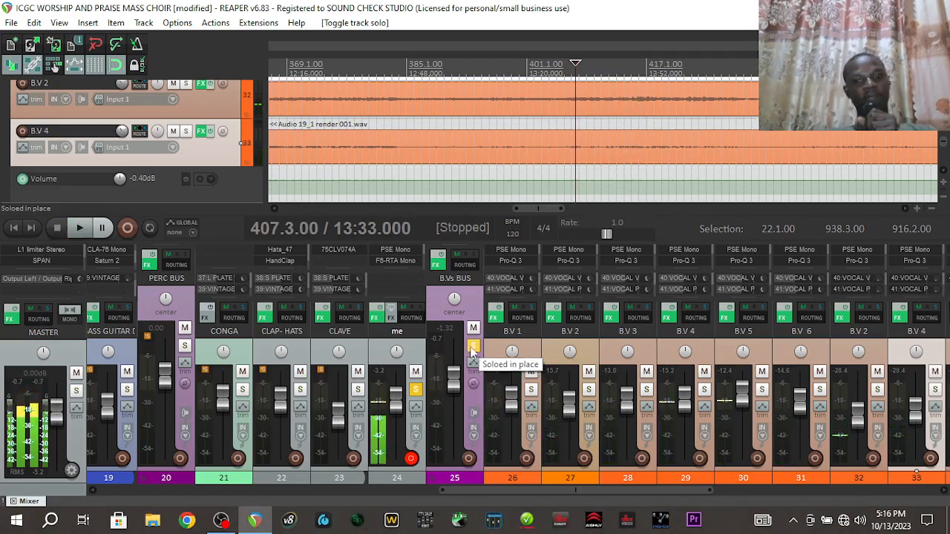
left_click(416, 391)
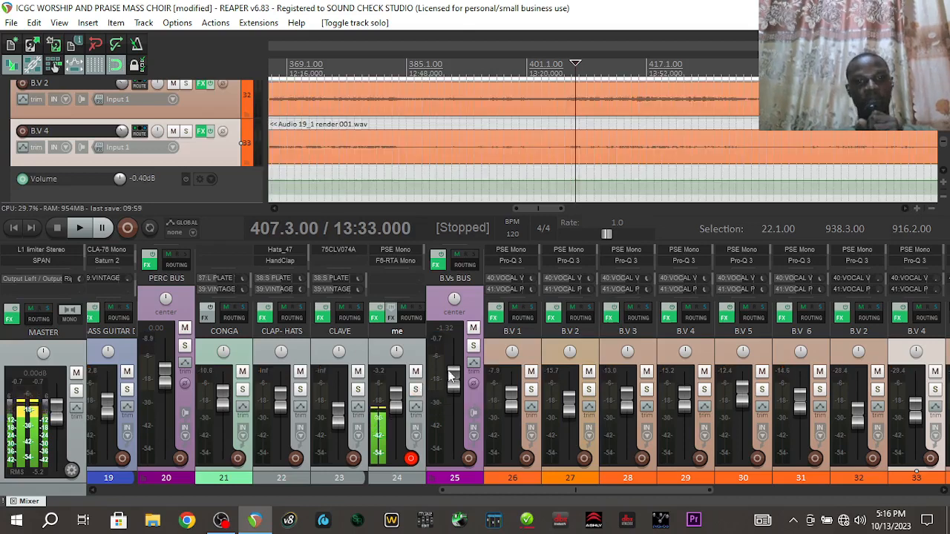
key("space")
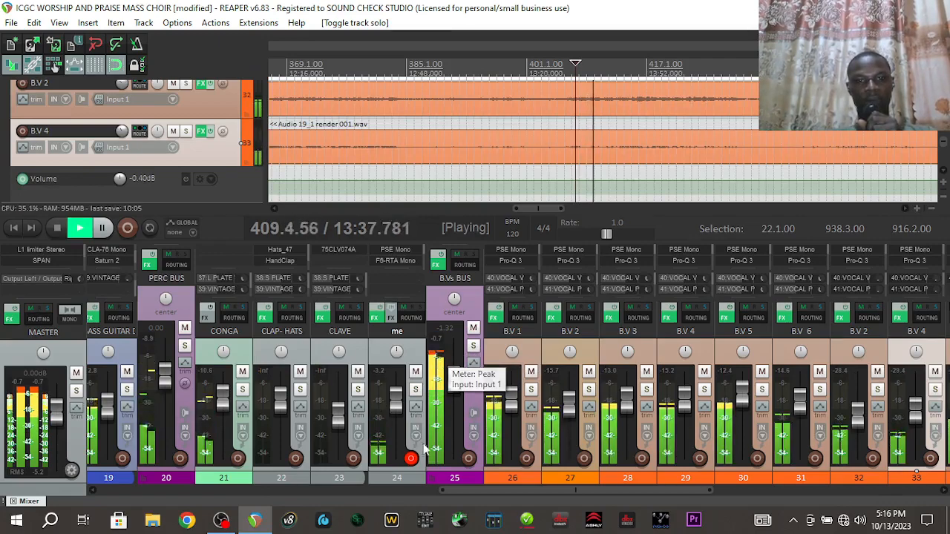
Lower the BASS BUS fader to -1.74 dB and zoom out to the whole recording
left_click_drag(455, 490, 394, 503)
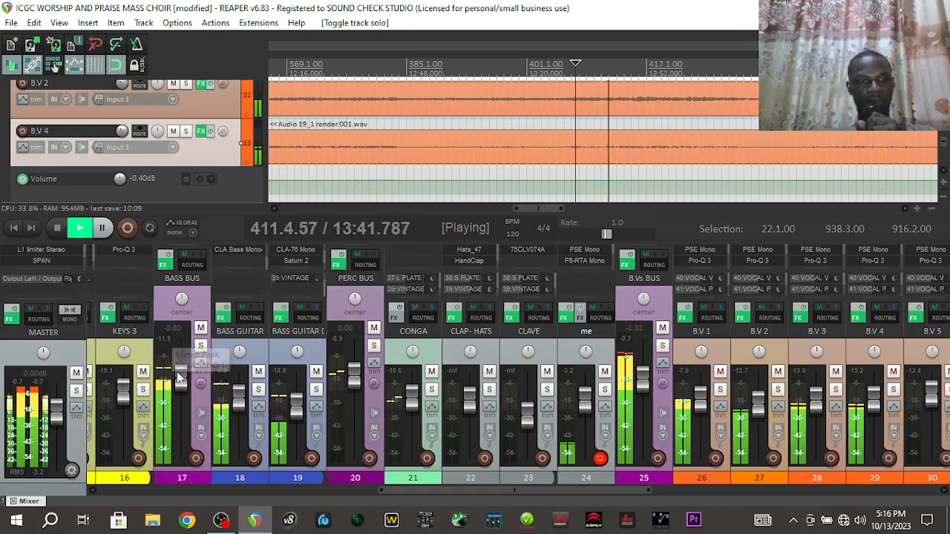
mouse_move(178, 379)
left_click_drag(178, 379, 178, 383)
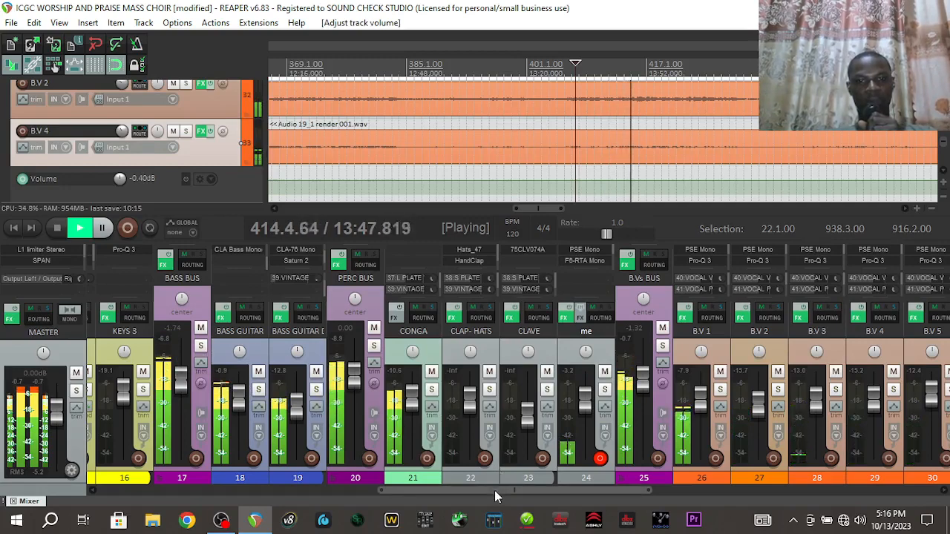
left_click_drag(494, 490, 554, 489)
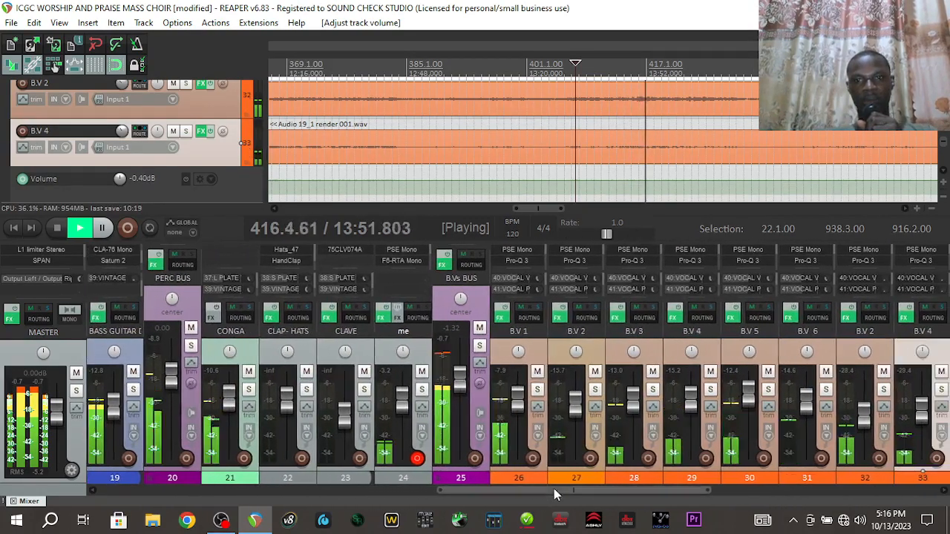
left_click(931, 208)
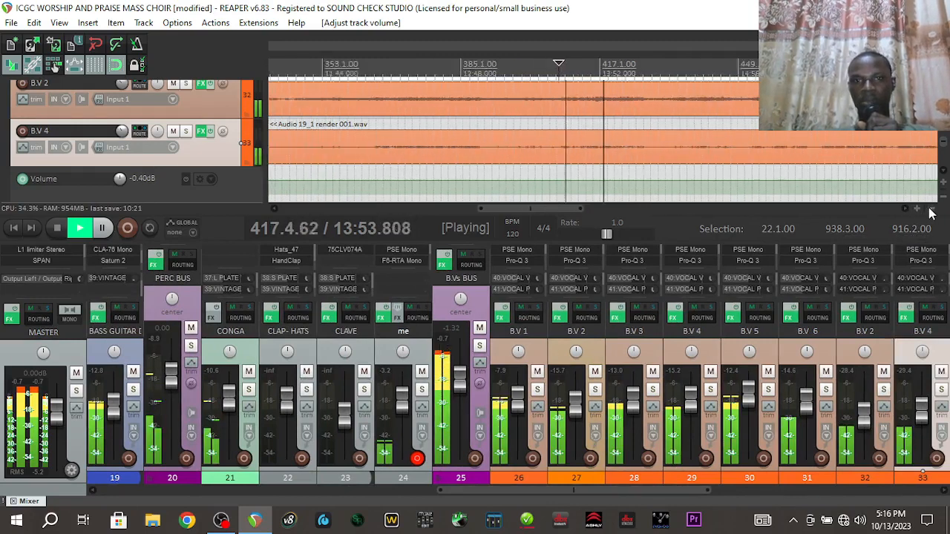
left_click(931, 209)
left_click(931, 208)
left_click(931, 209)
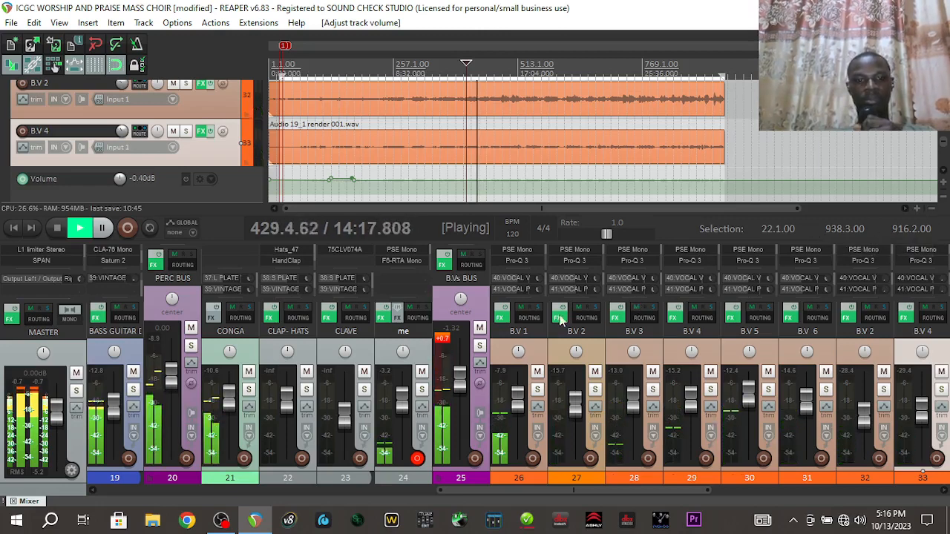
Stop playback, clear the B.Vs BUS clipping peak, and solo the me track
key("space")
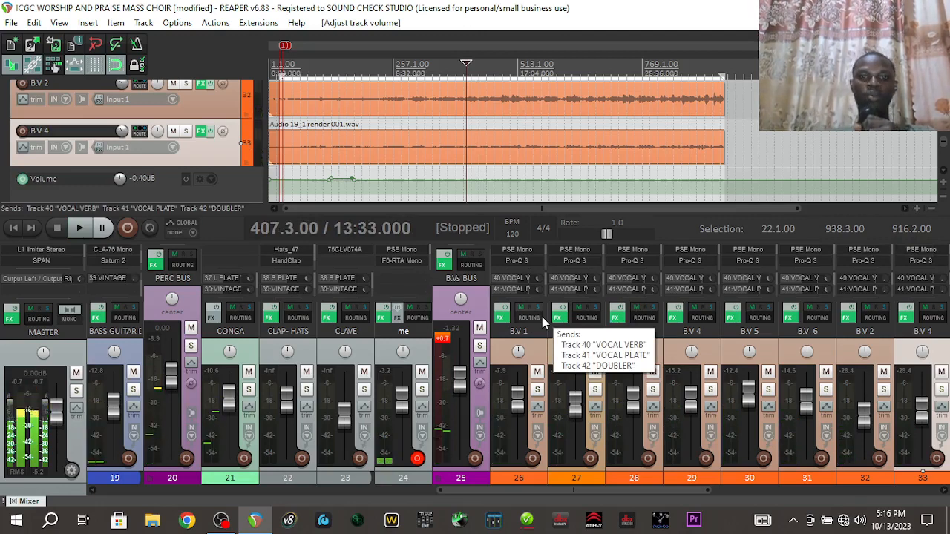
left_click(443, 339)
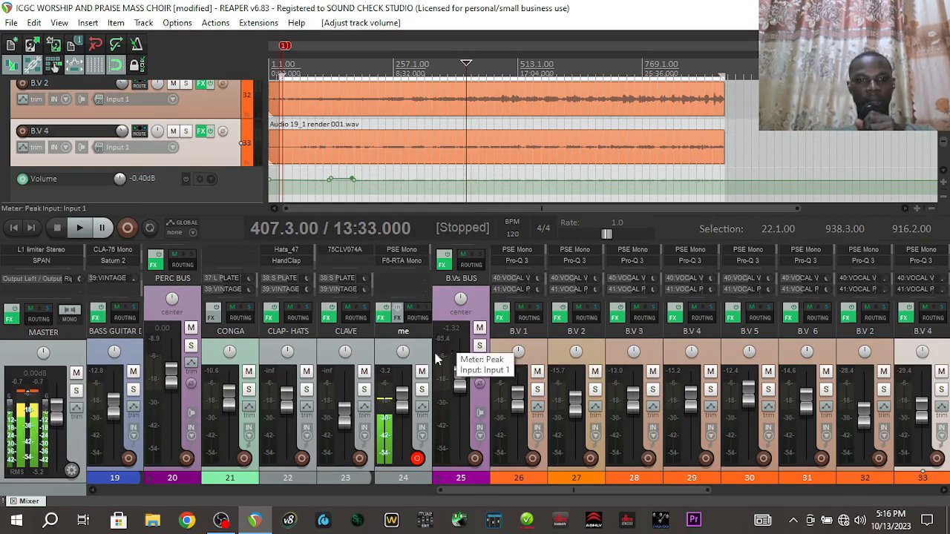
left_click(421, 390)
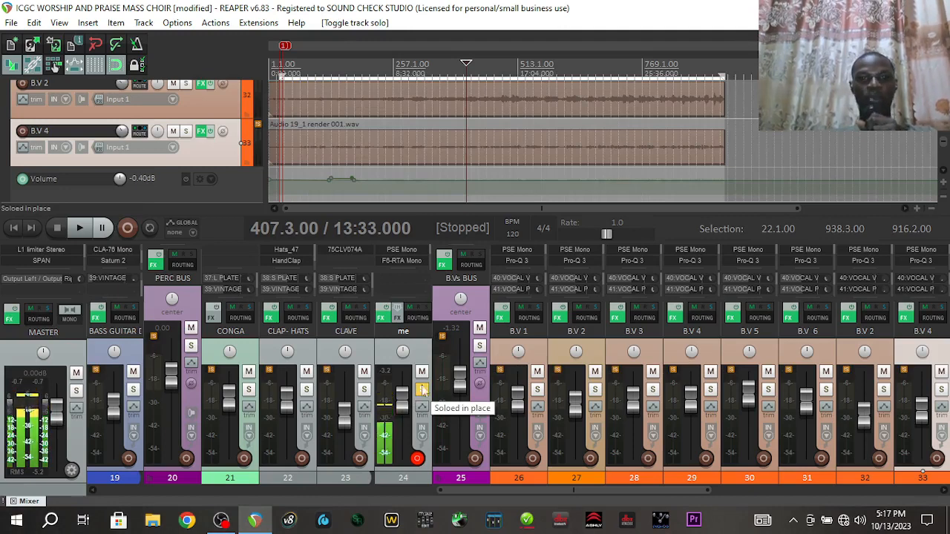
left_click(443, 265)
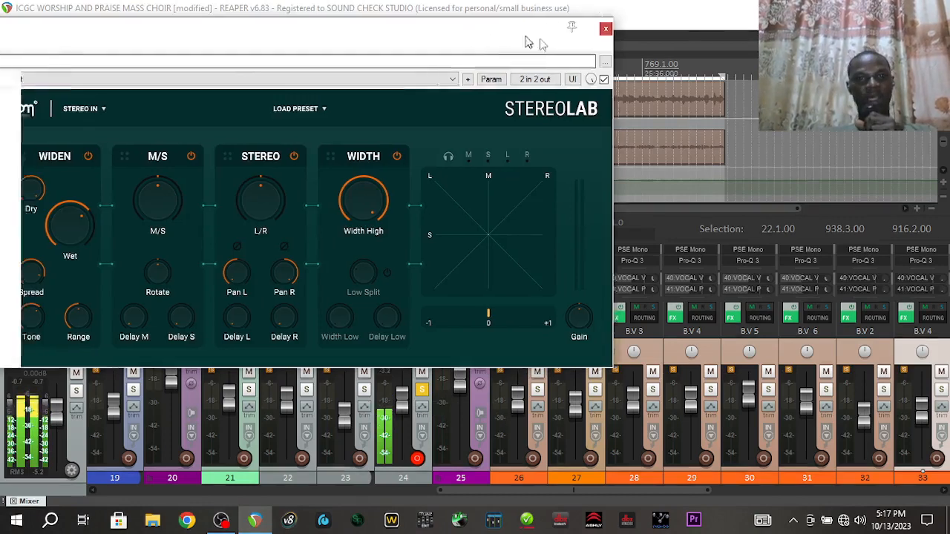
left_click_drag(525, 42, 760, 34)
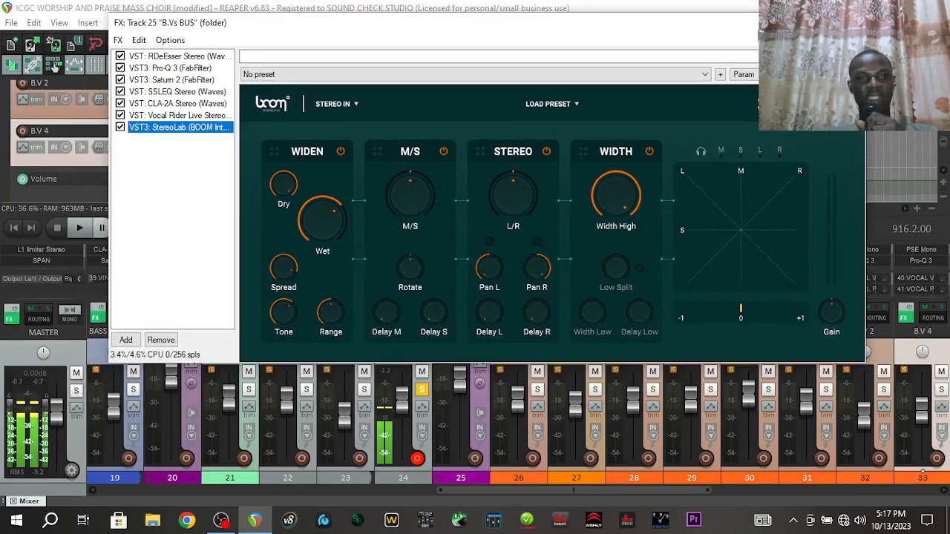
left_click(199, 59)
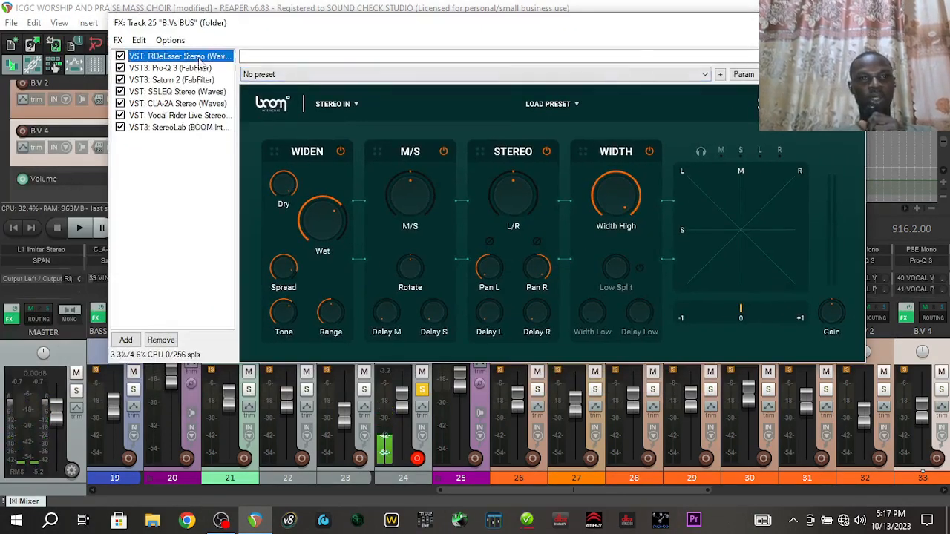
left_click(199, 68)
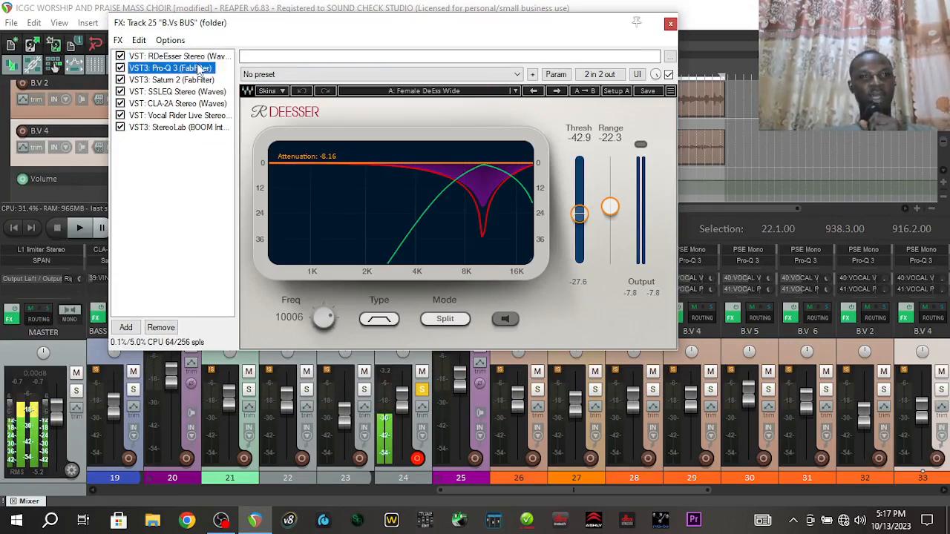
left_click(197, 80)
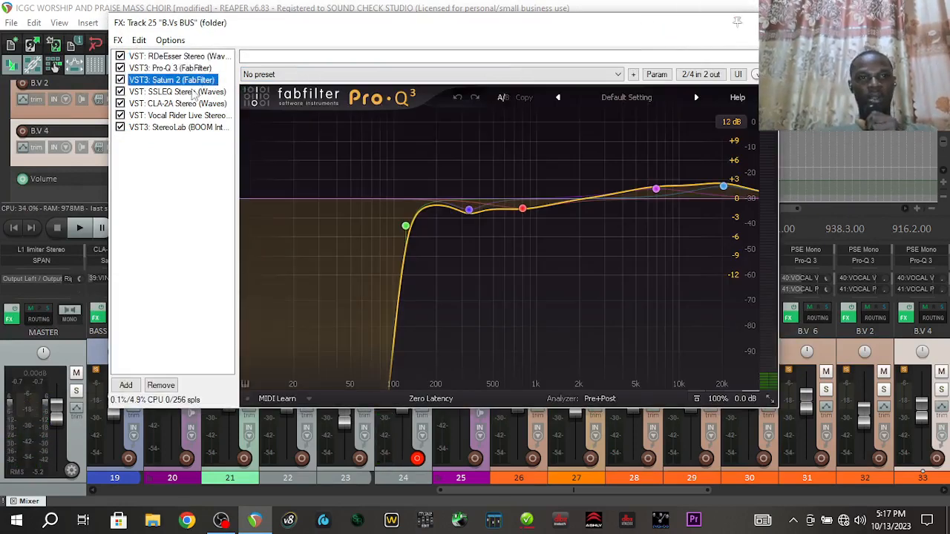
left_click(194, 92)
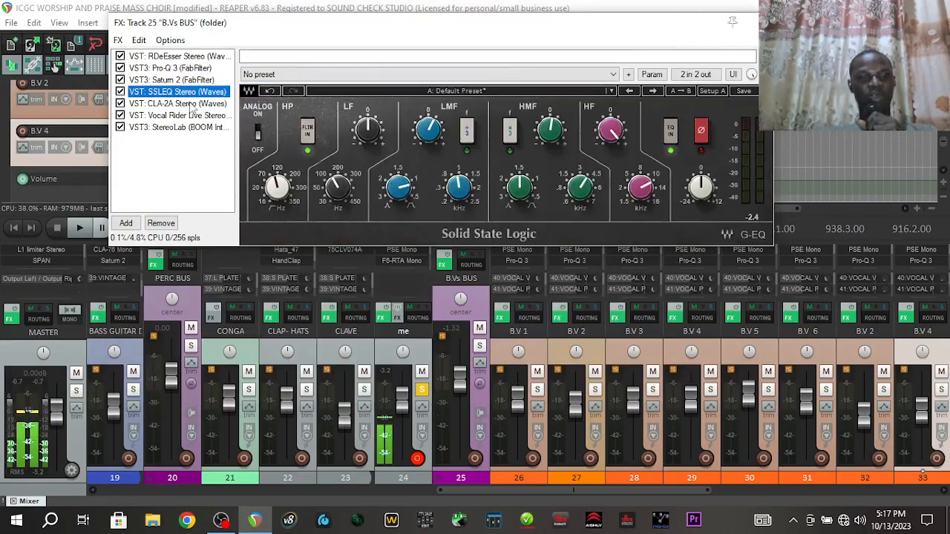
left_click(191, 104)
left_click(191, 116)
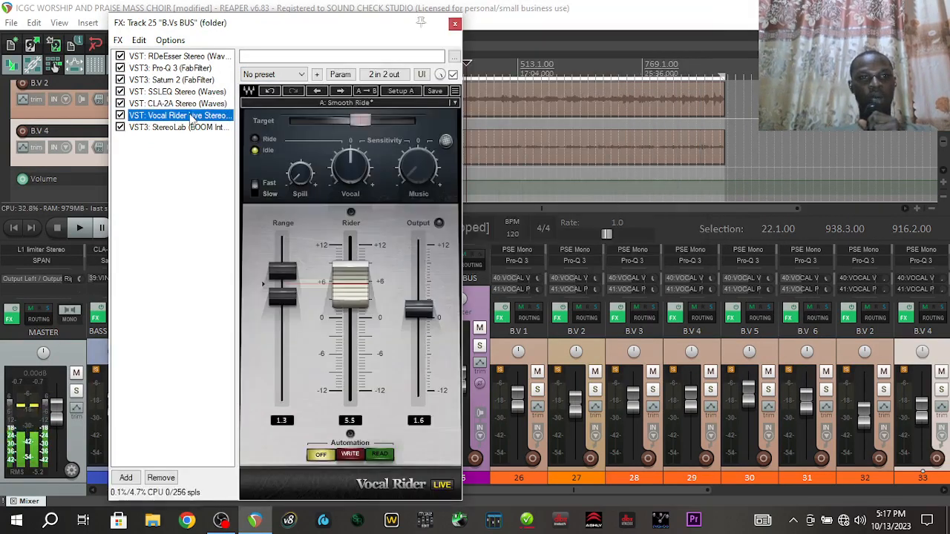
left_click(187, 128)
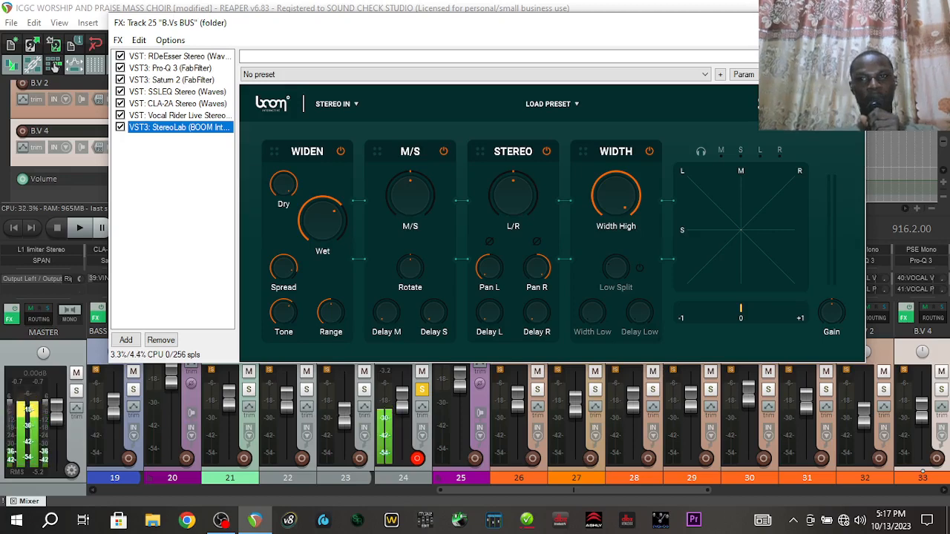
left_click(850, 23)
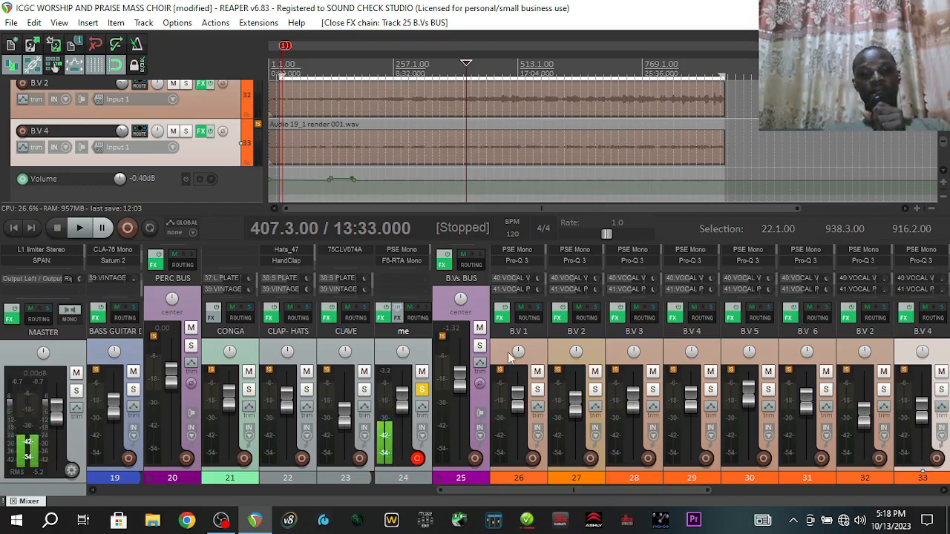
Select the B.Vs BUS track, scroll the mixer right, and bring OBS Studio to the front
left_click(476, 310)
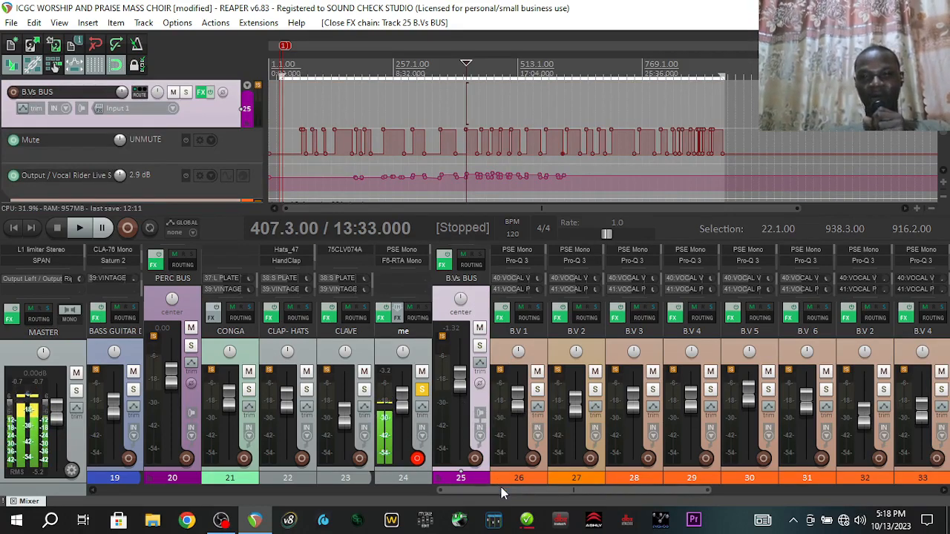
left_click_drag(502, 493, 572, 493)
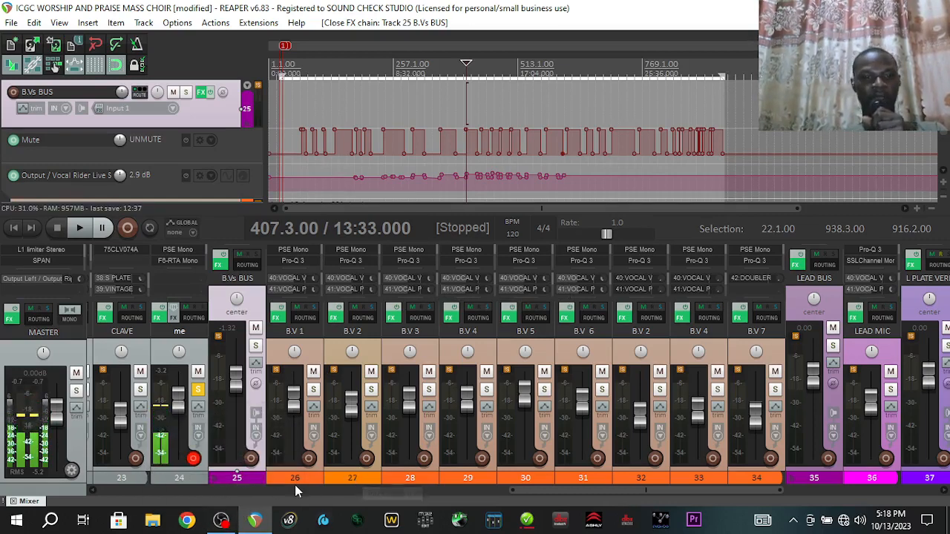
left_click(222, 521)
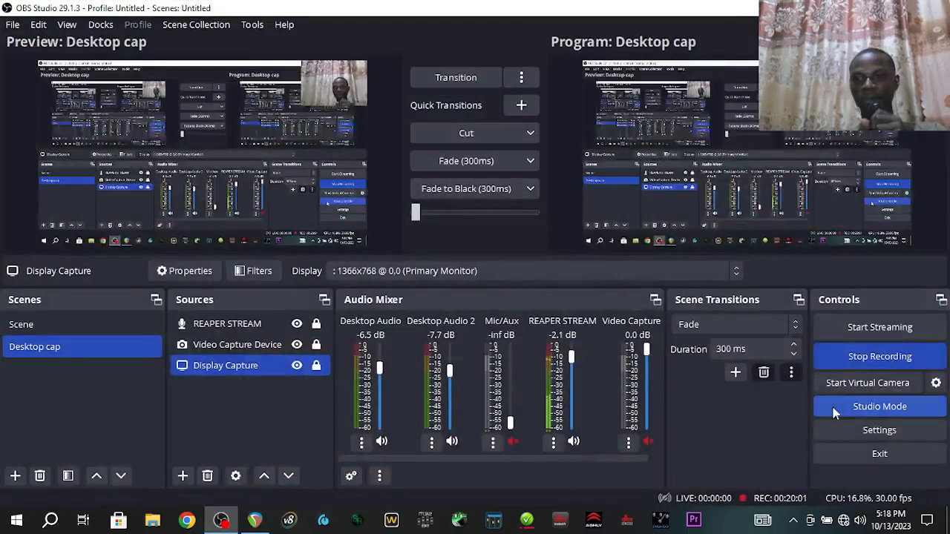